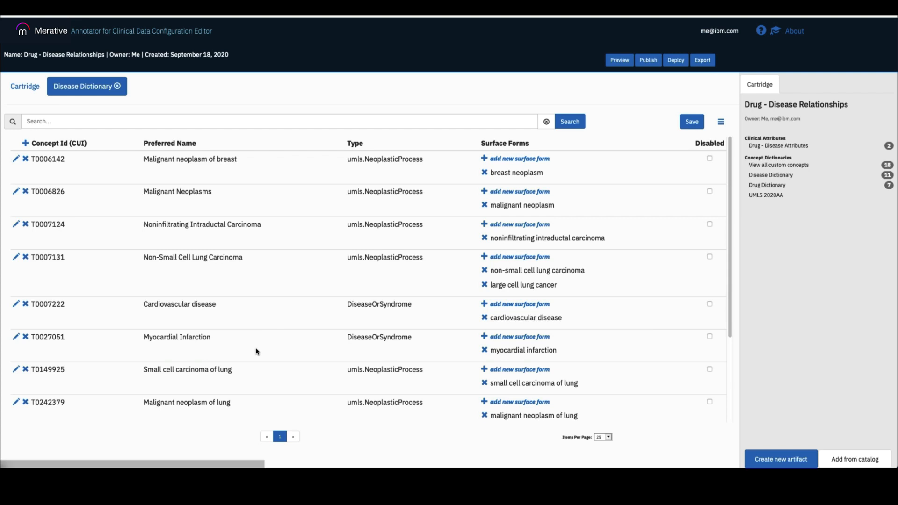
Examine the lung-related concepts in the Disease Dictionary, and open the Drug Dictionary to view its concepts
scroll(256, 352, "down", 3)
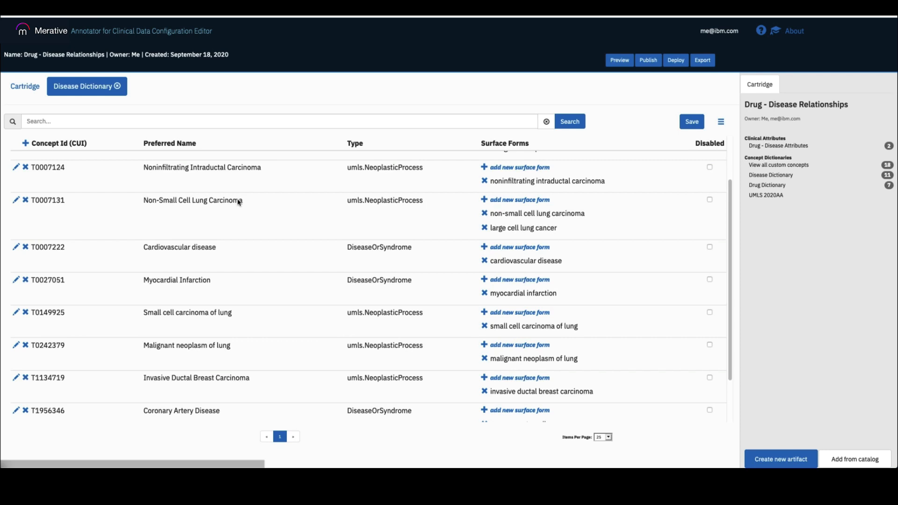
scroll(251, 307, "down", 1)
left_click_drag(239, 286, 143, 287)
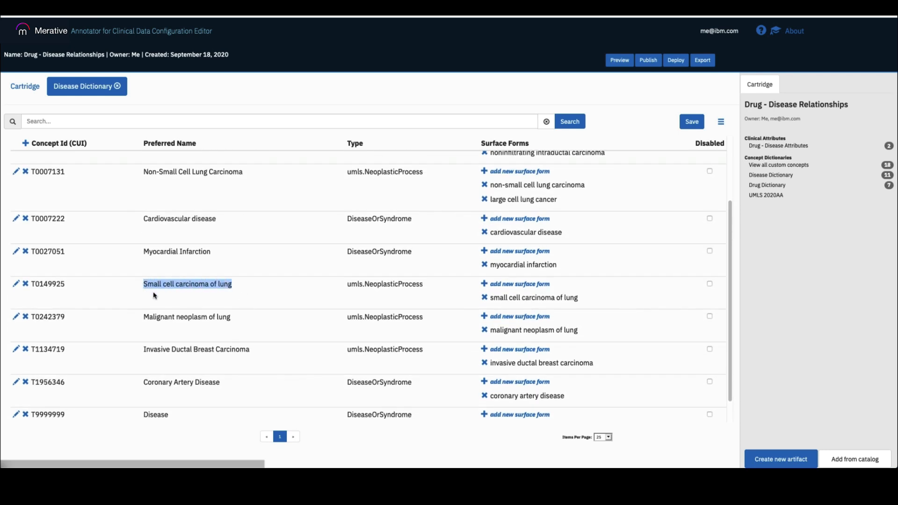
left_click(248, 305)
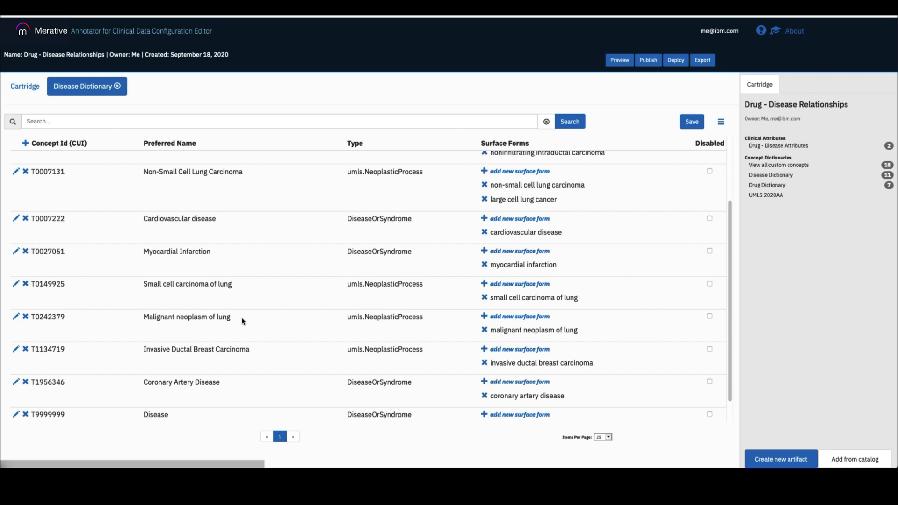
left_click_drag(233, 318, 139, 318)
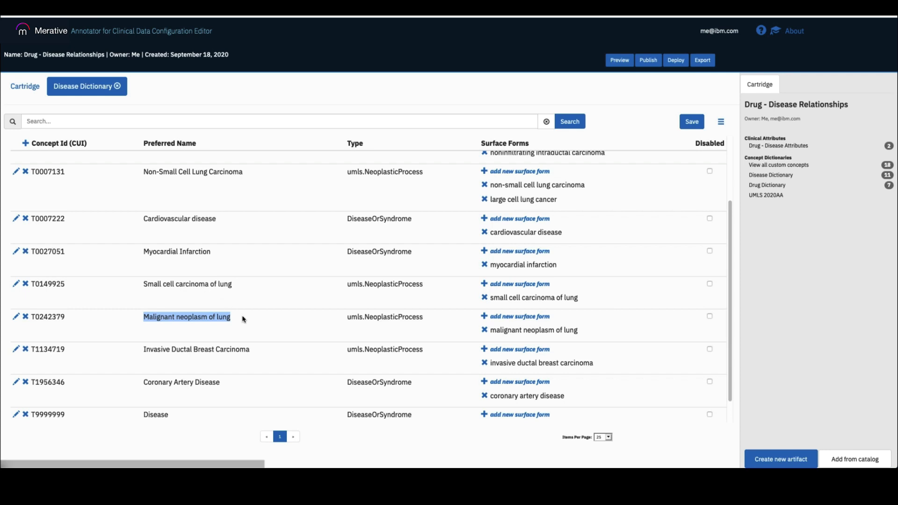
left_click_drag(234, 318, 144, 316)
left_click(259, 311)
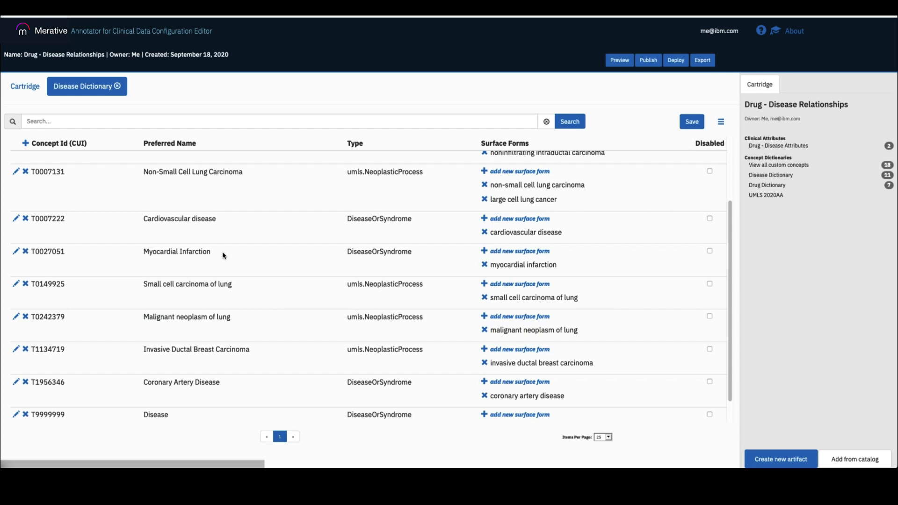
left_click(792, 186)
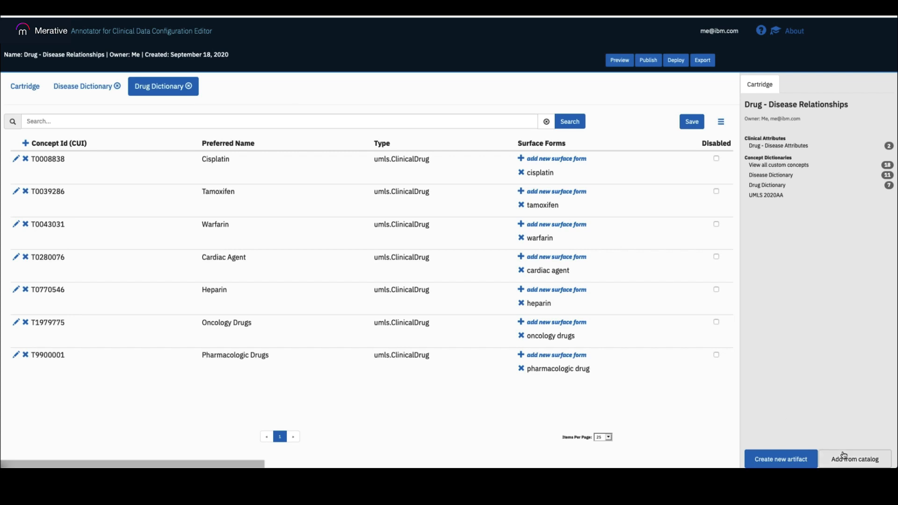
Start an ontology import named "Drug-Disease Relationships" with Comma Separated Value (csv) as the source format
left_click(787, 459)
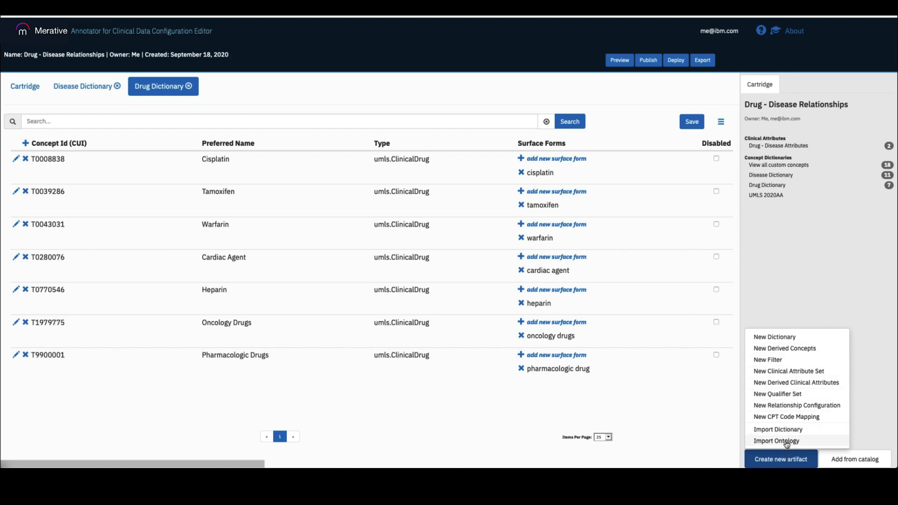
left_click(782, 440)
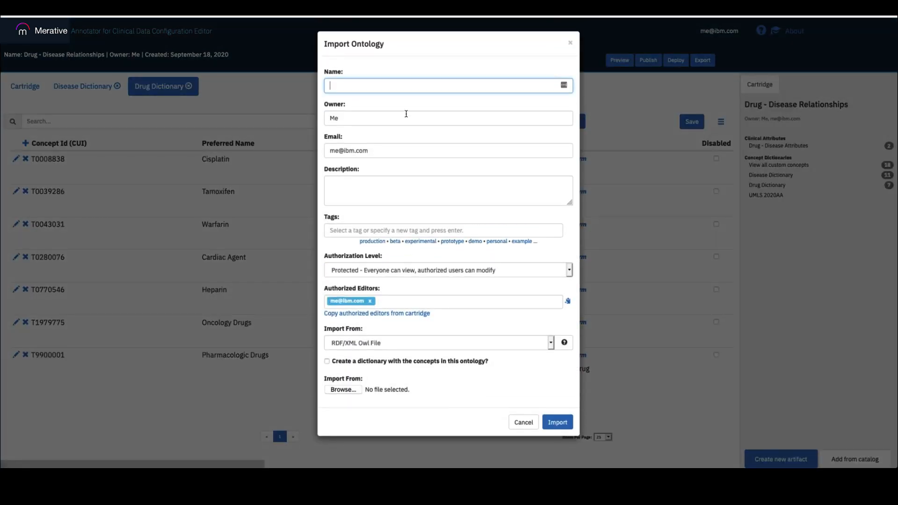
type("Drug-Disease Relationships")
left_click(369, 346)
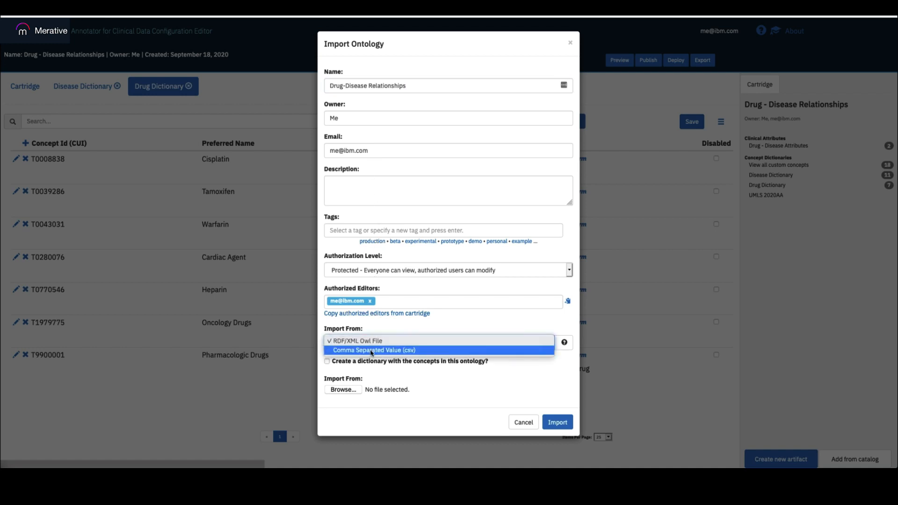
left_click(372, 352)
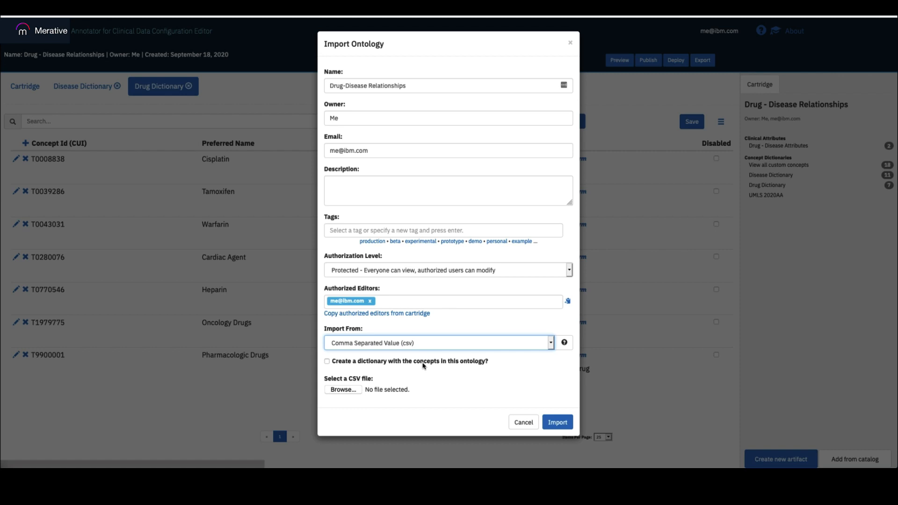
left_click(338, 364)
left_click(362, 400)
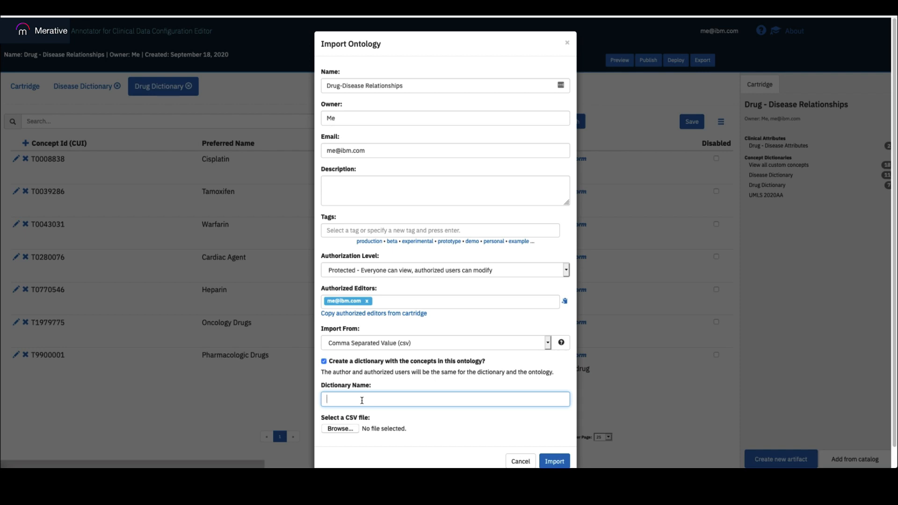
left_click(367, 361)
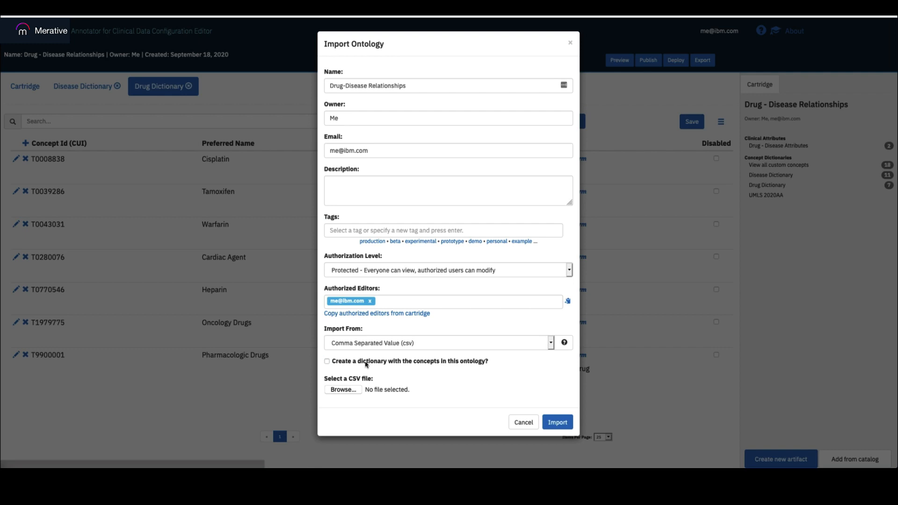
Choose drug-disease-ontology.csv as the CSV file and import the ontology with the comma delimiter
left_click(343, 389)
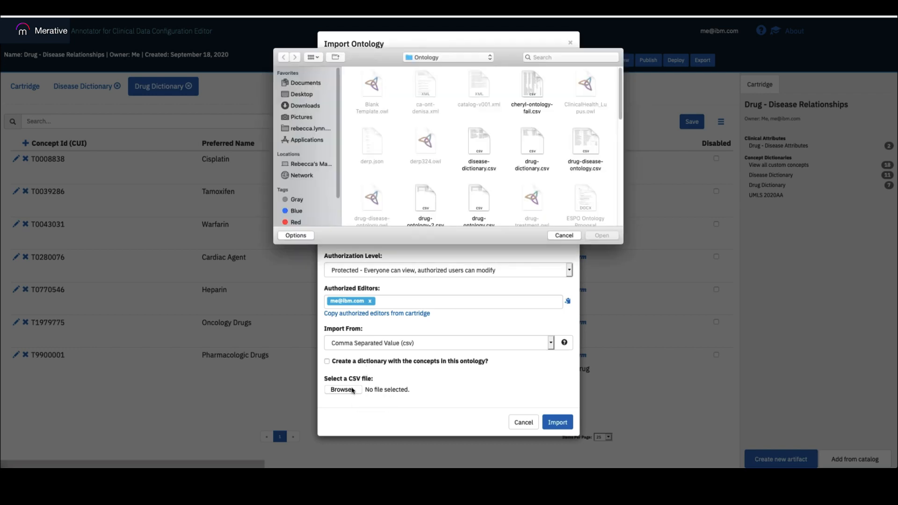
double_click(582, 170)
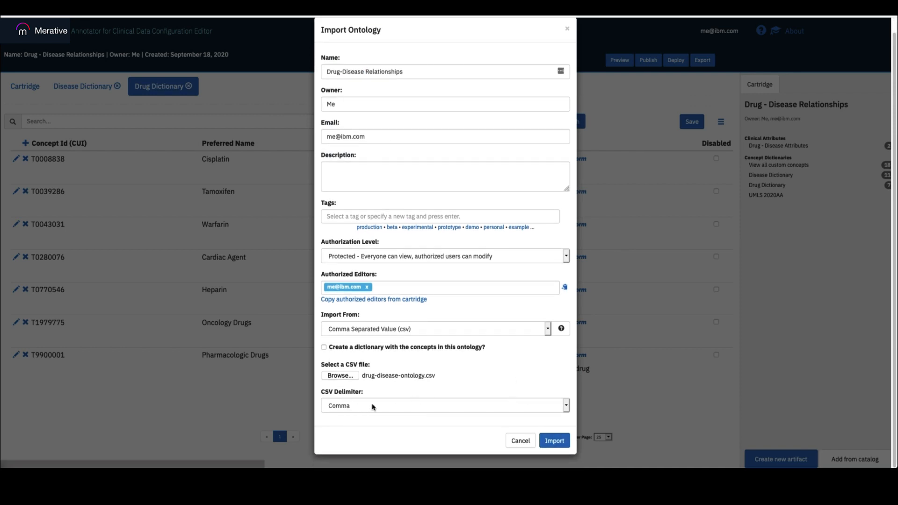
left_click(559, 443)
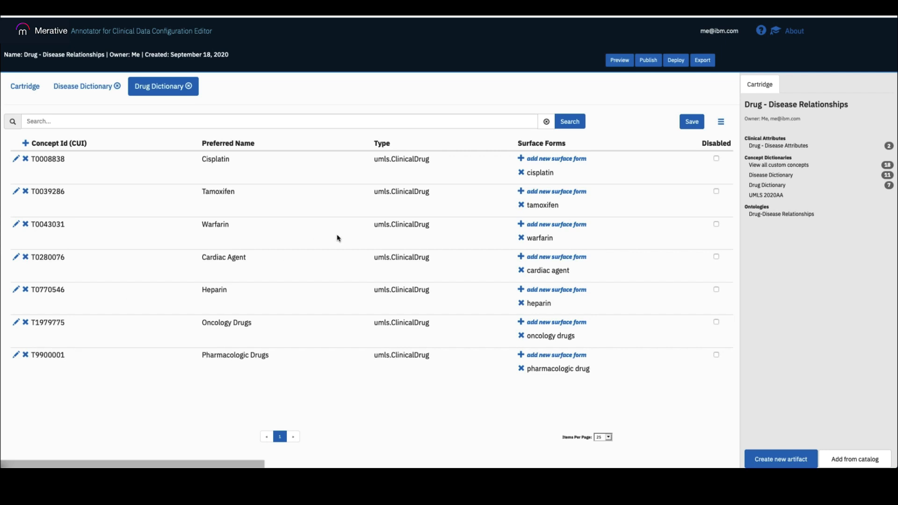
Enable use of the Drug Dictionary in the custom ontology Drug-Disease Relationships and save its artifact settings
left_click(721, 122)
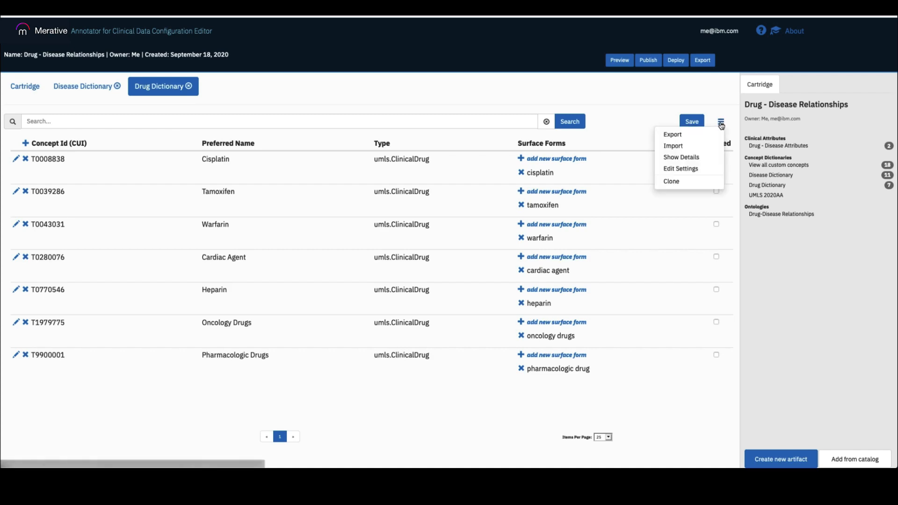
left_click(697, 169)
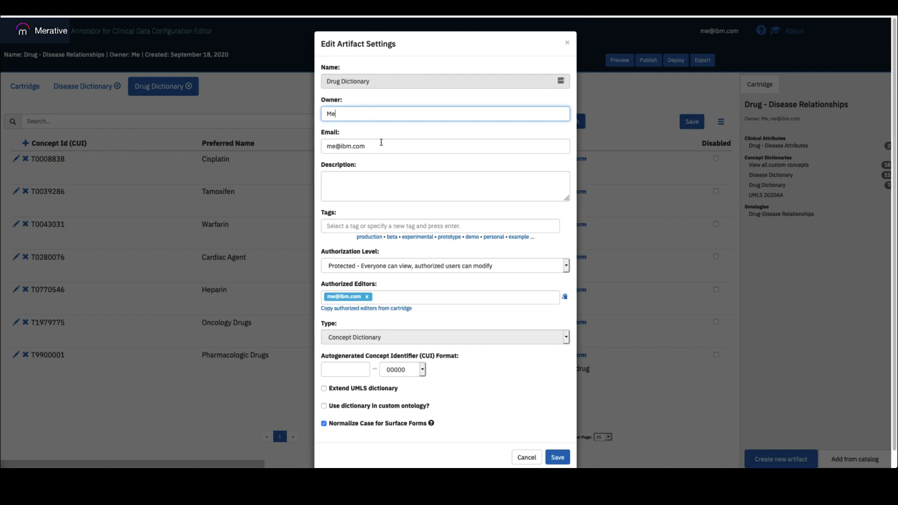
left_click(336, 406)
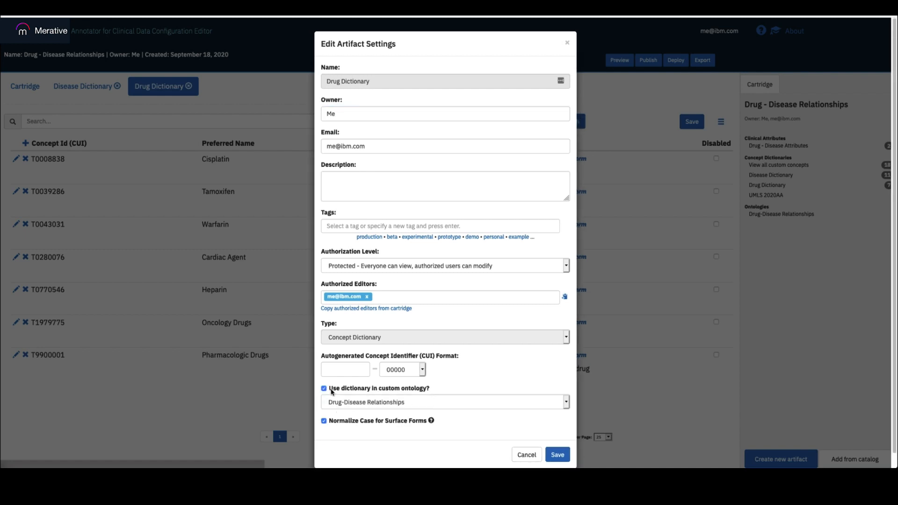
left_click(435, 406)
left_click(435, 406)
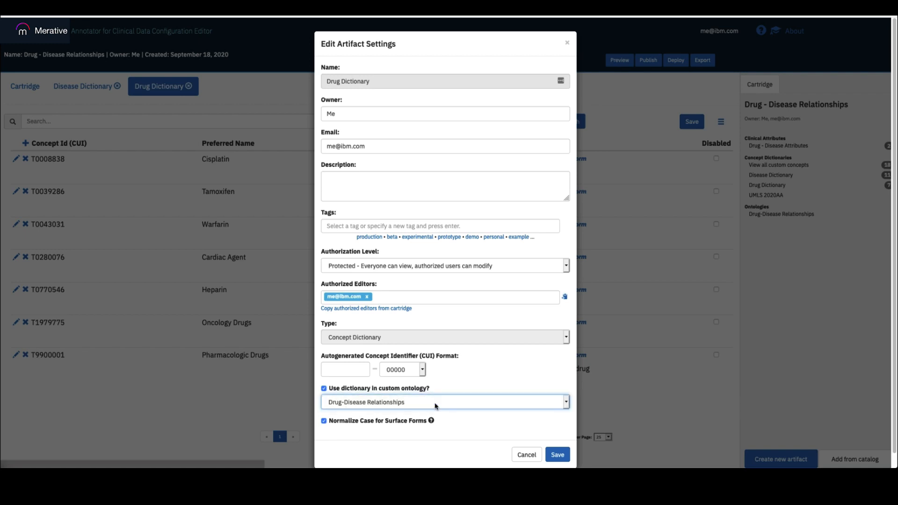
left_click(565, 458)
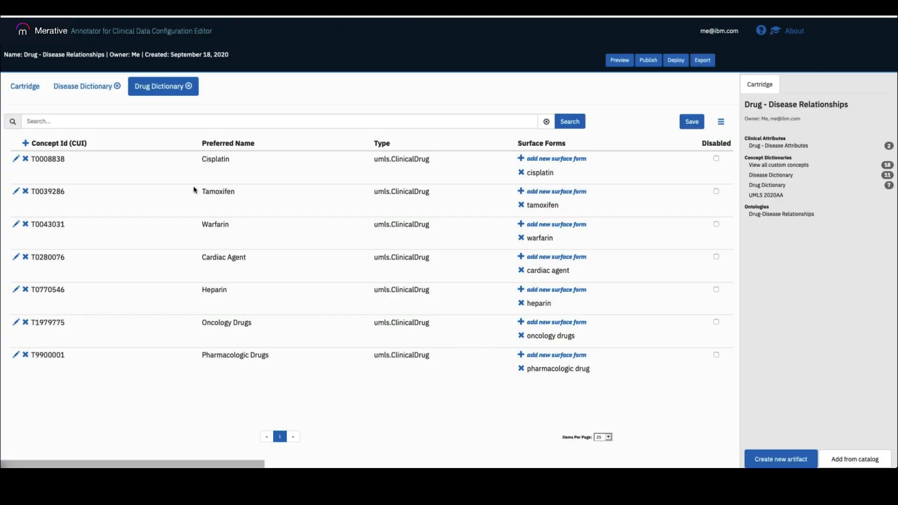
Enable use of the Disease Dictionary in the custom ontology Drug-Disease Relationships and save its artifact settings
left_click(75, 89)
left_click(722, 123)
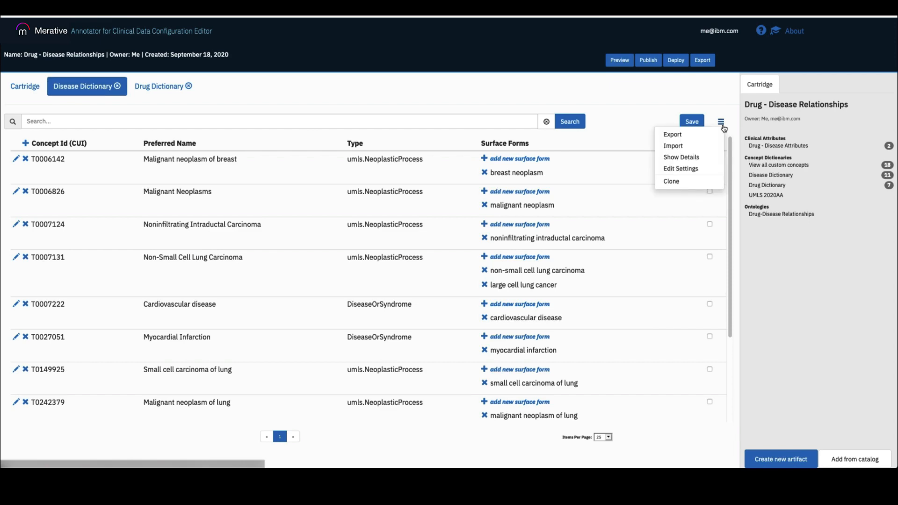
left_click(701, 167)
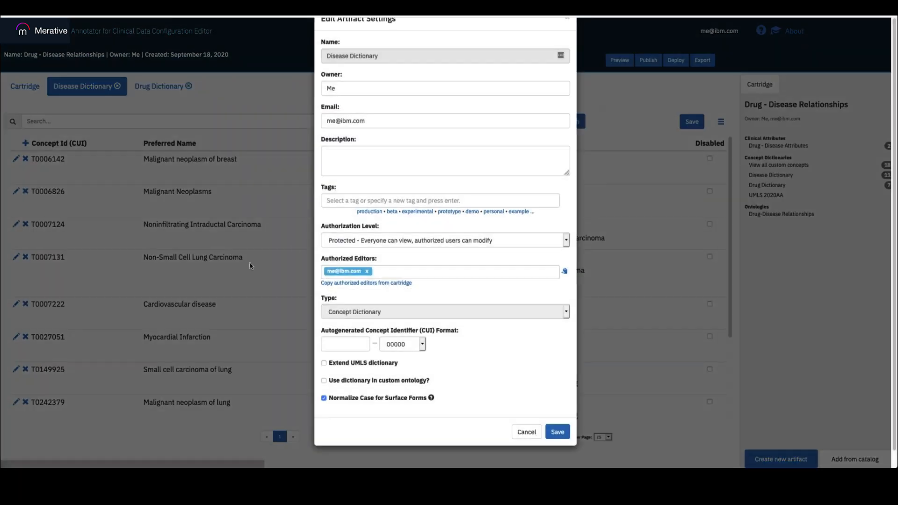
left_click(347, 406)
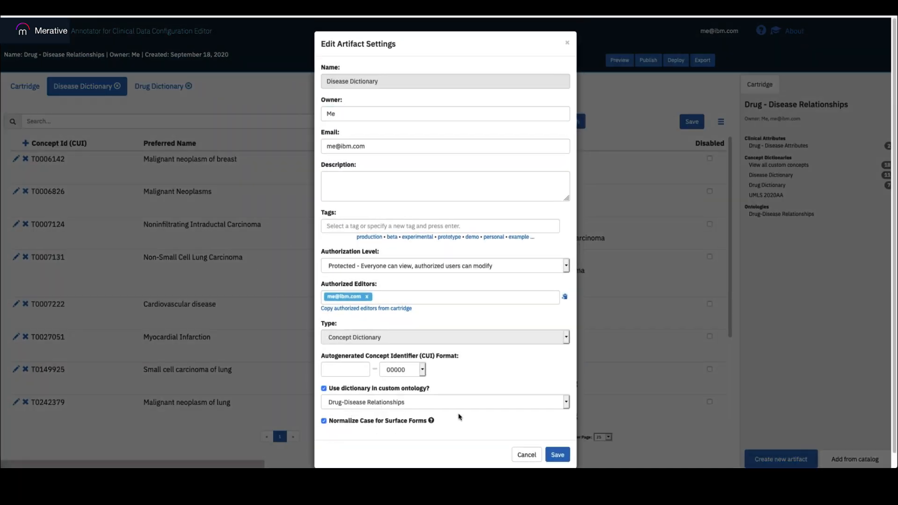
left_click(557, 455)
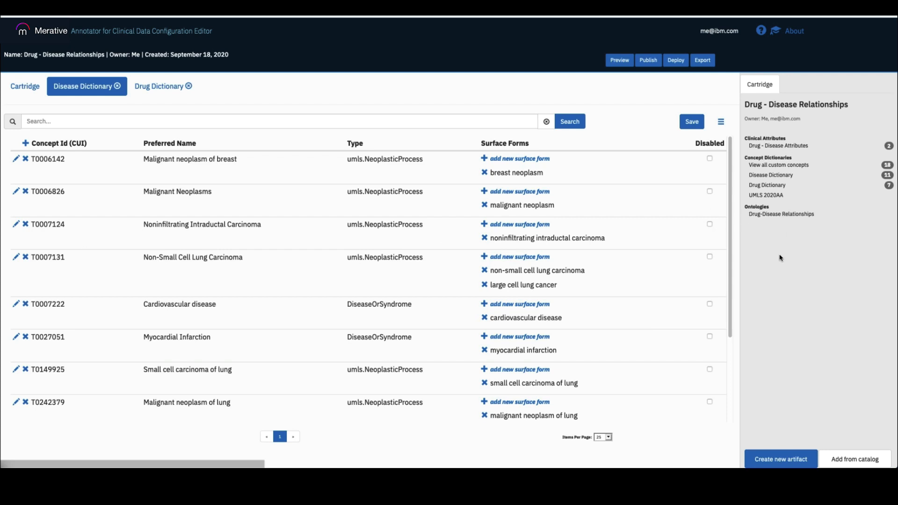
Edit the Lung cancer drug attribute in Drug - Disease Attributes, adding a value that is discovered from surrounding text
left_click(795, 146)
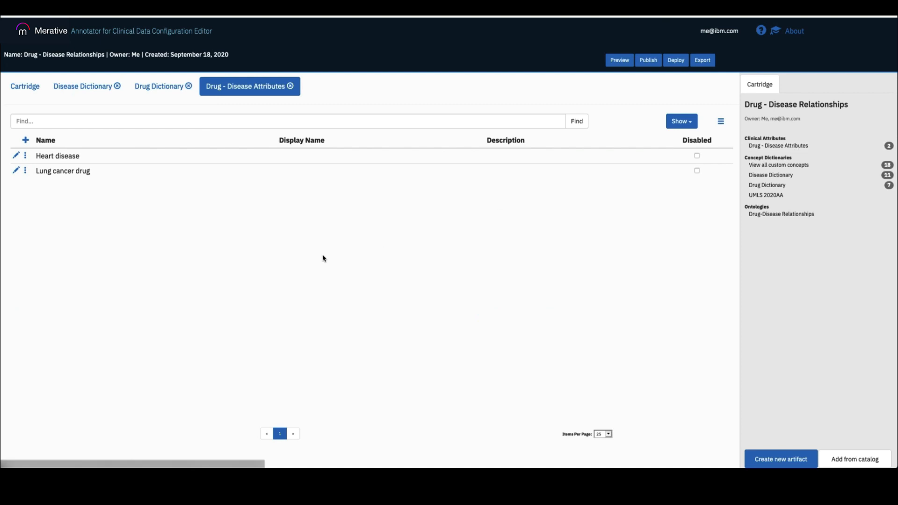
left_click(16, 172)
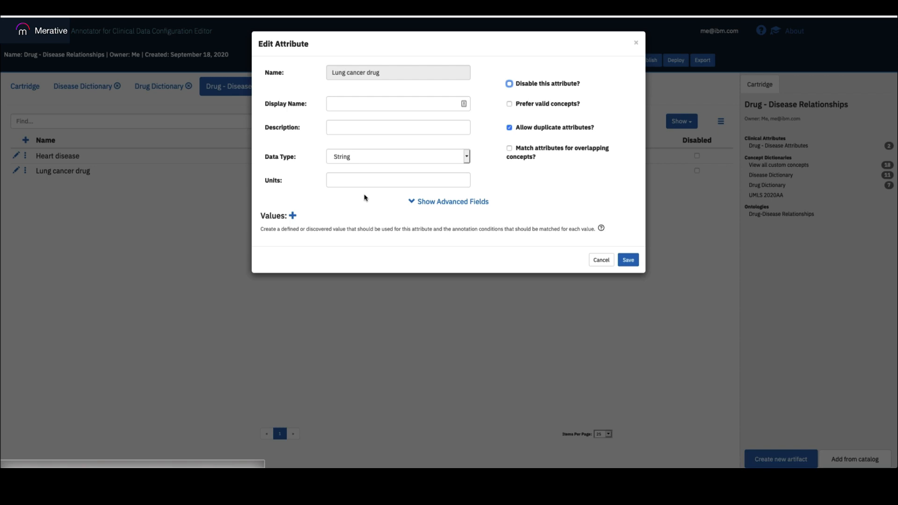
left_click(292, 216)
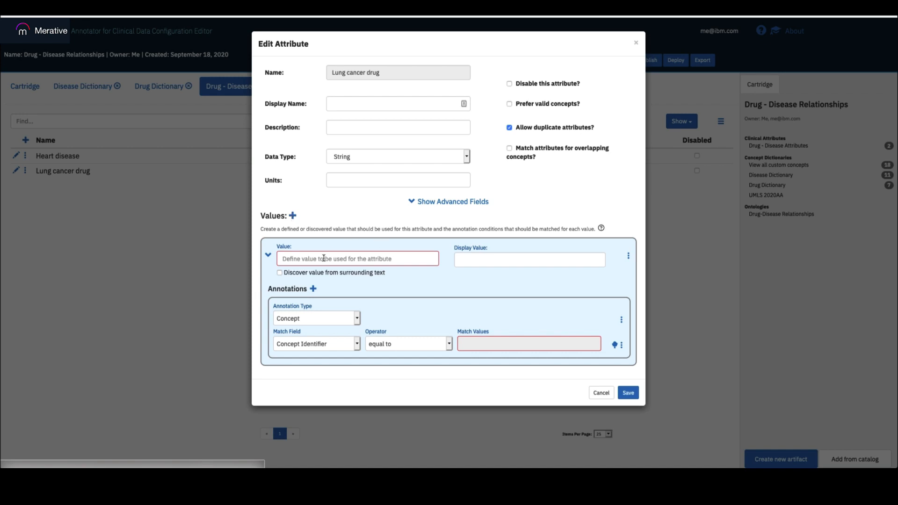
left_click(323, 274)
Set the annotation's concept identifier match value to the custom concept [T0242379] Malignant neoplasm of lung
left_click(509, 354)
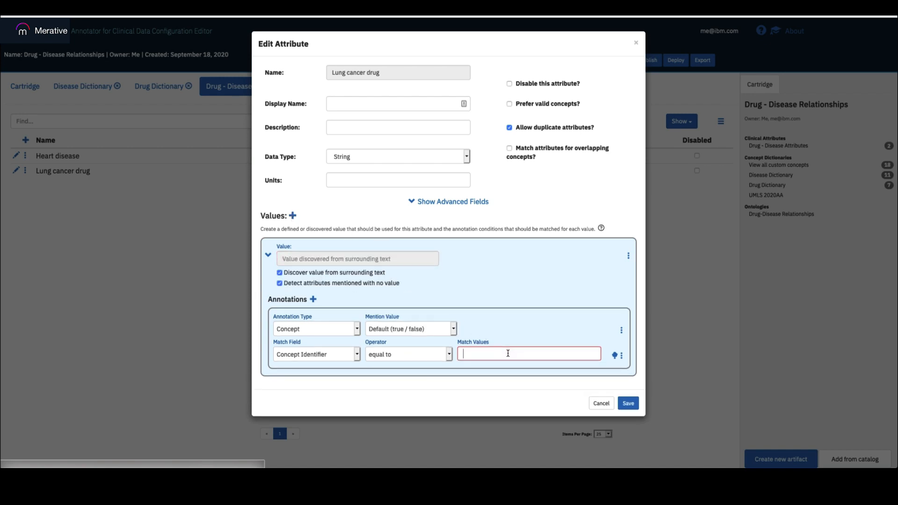
type("malignant neoplasm of lung")
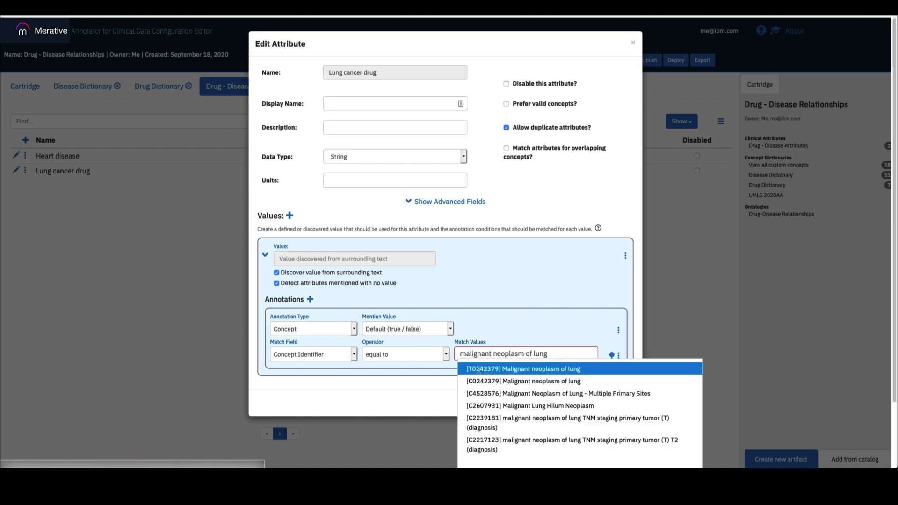
left_click(593, 370)
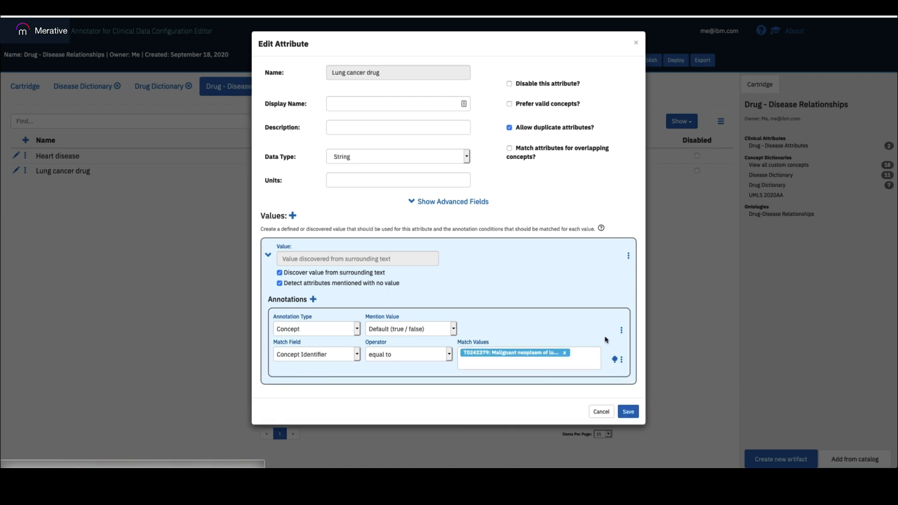
Open the concept graph for Malignant Neoplasm of Lung and filter its semantic relationships to treatedWith
left_click(616, 360)
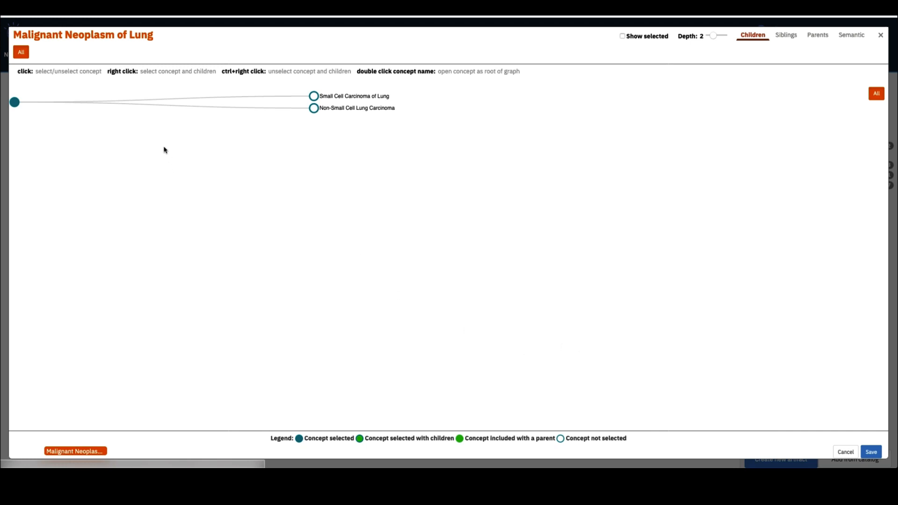
left_click_drag(16, 36, 158, 35)
left_click(161, 43)
left_click(848, 37)
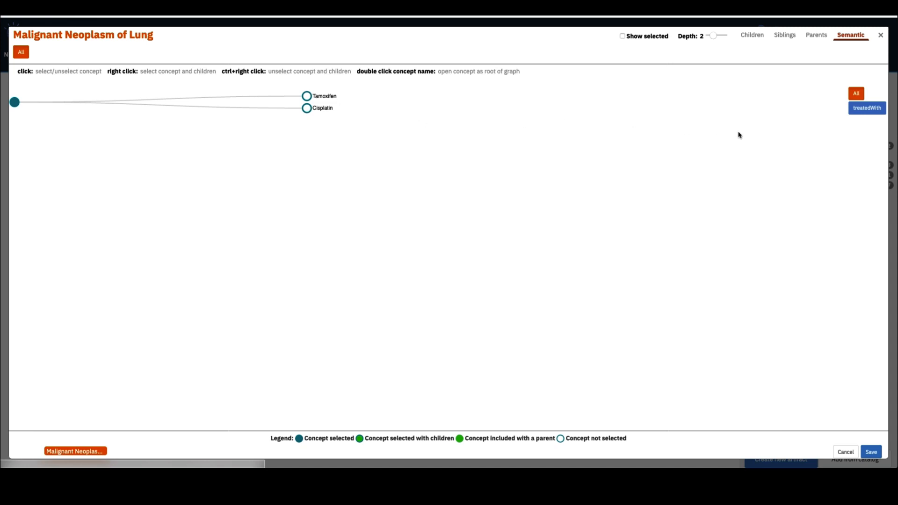
left_click(867, 114)
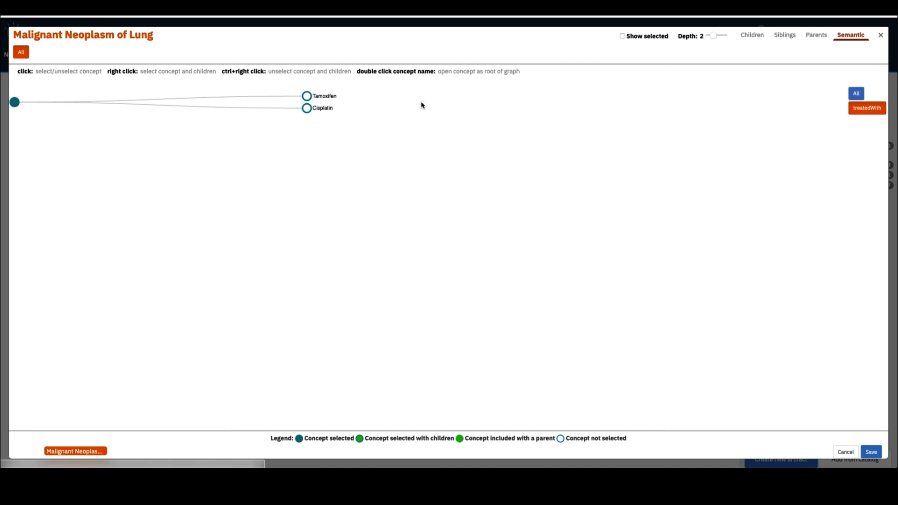
Select the related drug concepts Tamoxifen and Cisplatin in the semantic graph
mouse_move(311, 98)
left_click(307, 98)
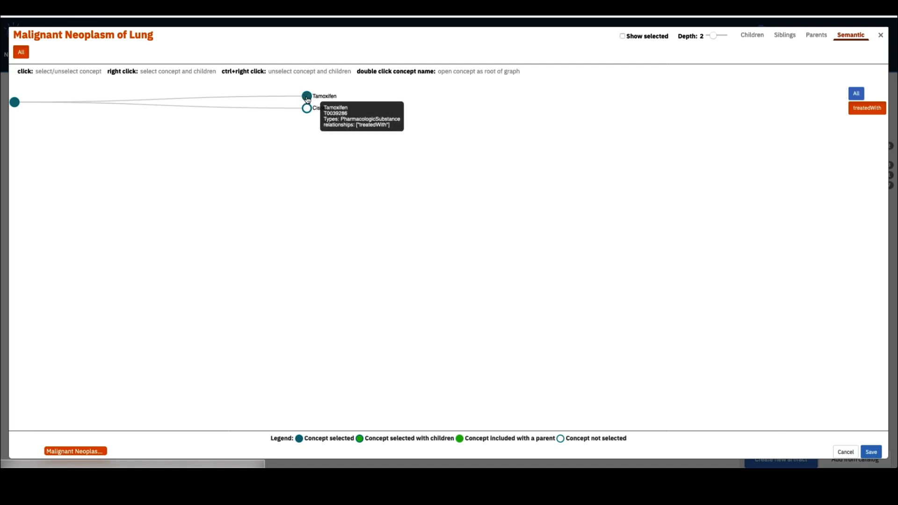
left_click(307, 109)
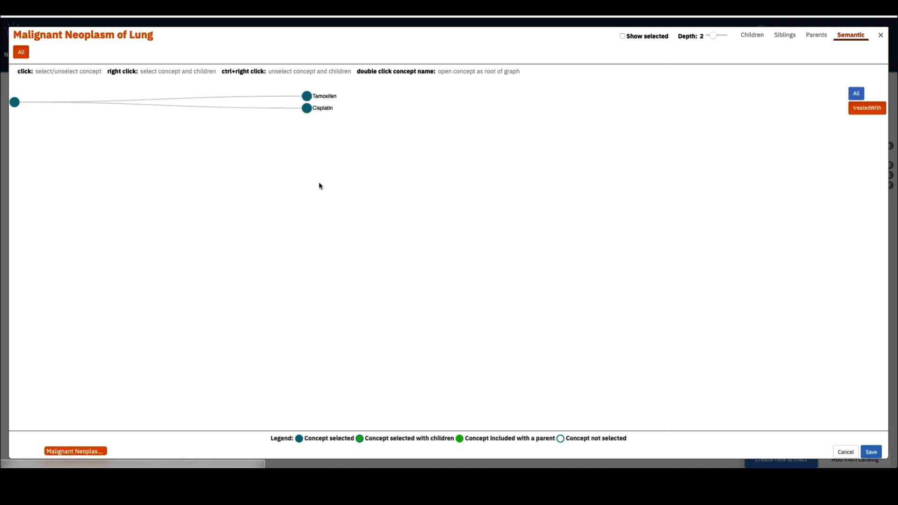
Deselect the root Malignant Neoplasm of Lung concept, keeping Tamoxifen and Cisplatin, and save the graph selection and the Lung cancer drug attribute
left_click(15, 102)
left_click(871, 452)
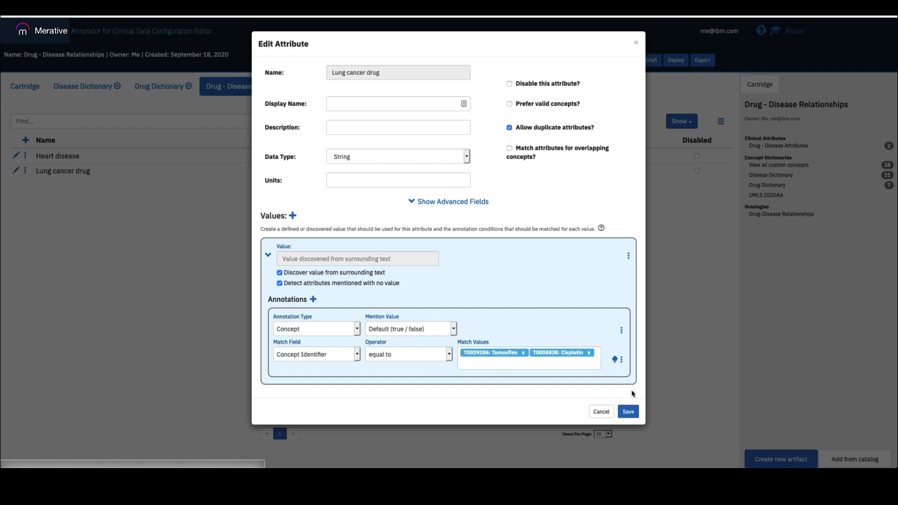
left_click(629, 412)
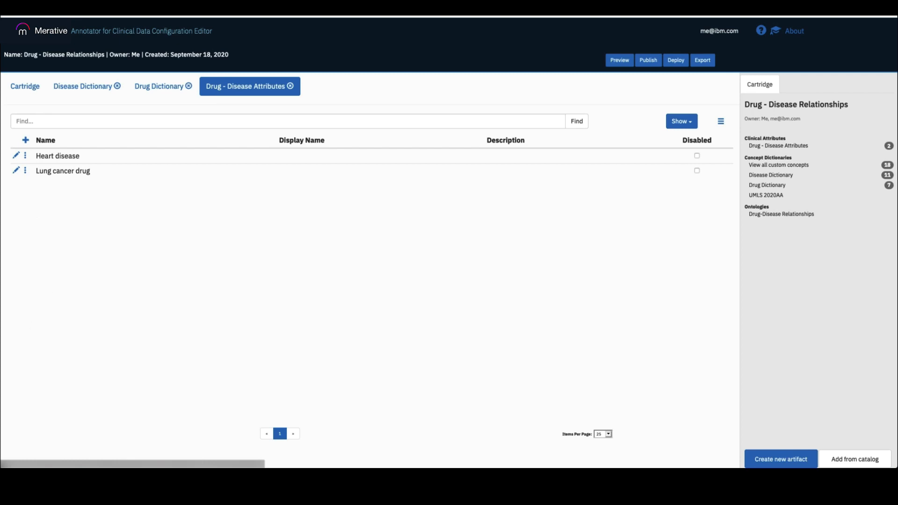
Edit the Heart disease attribute, adding a value that is discovered from surrounding text
left_click(18, 157)
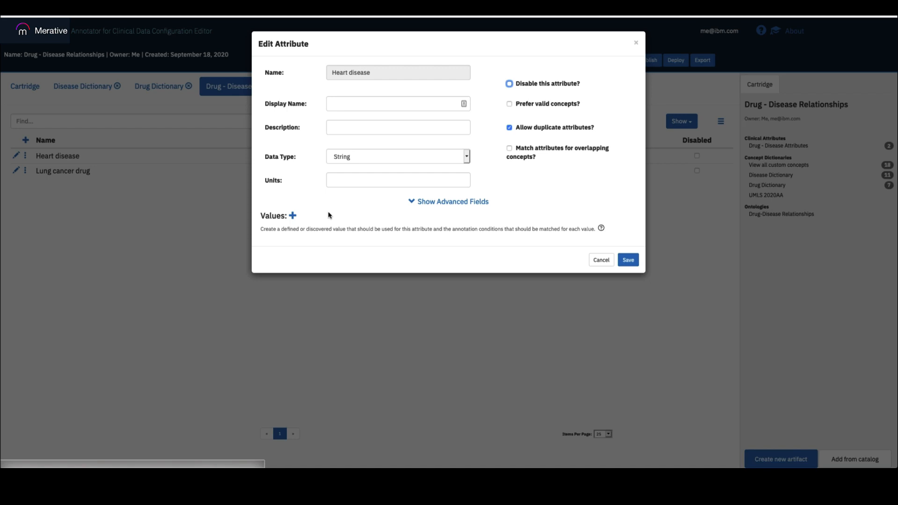
left_click(293, 216)
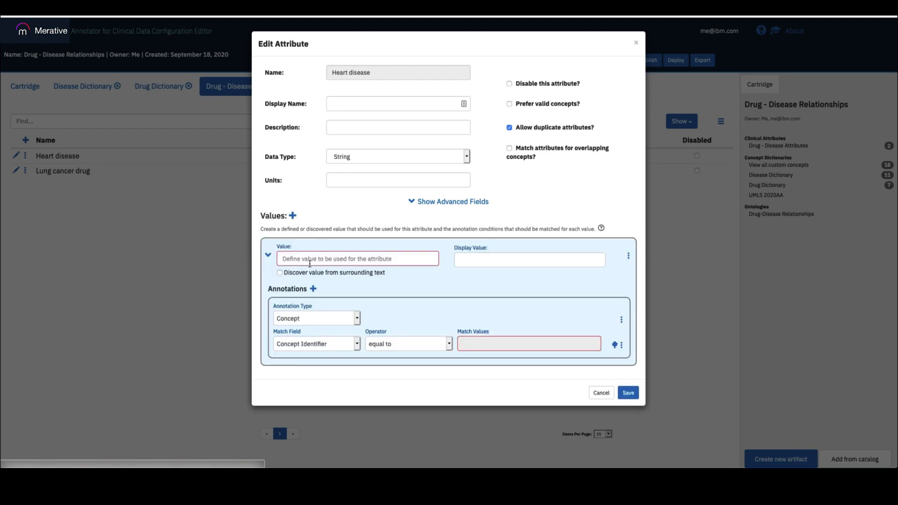
left_click(310, 273)
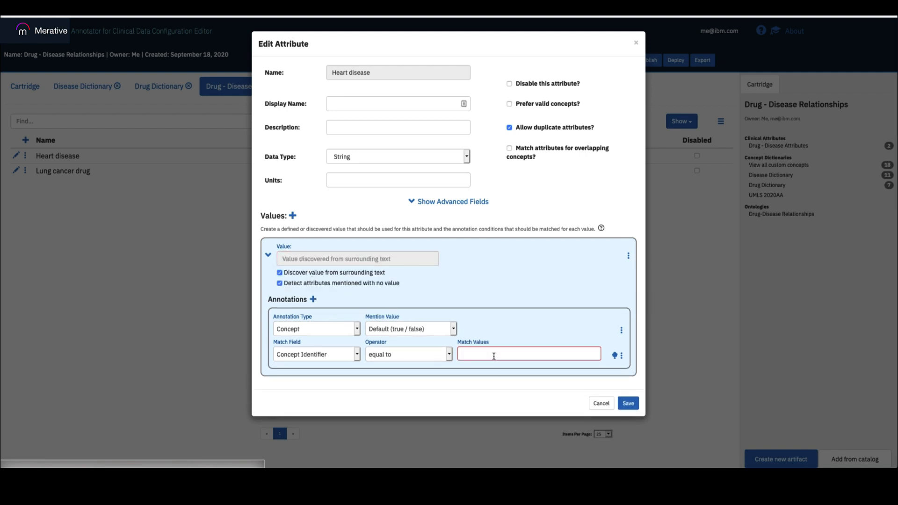
Set the annotation's concept identifier match value to the custom concept [T0007222] Cardiovascular disease
left_click(493, 360)
type("cardiovascular")
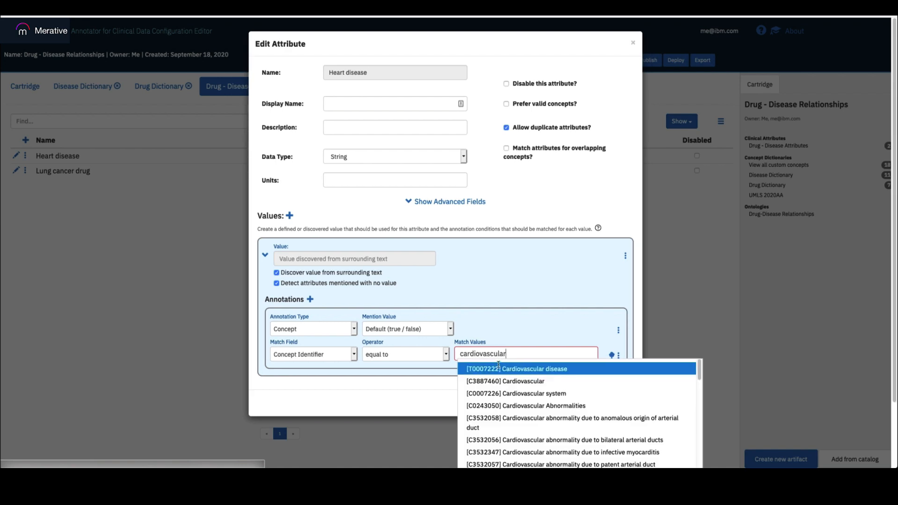
key("Return")
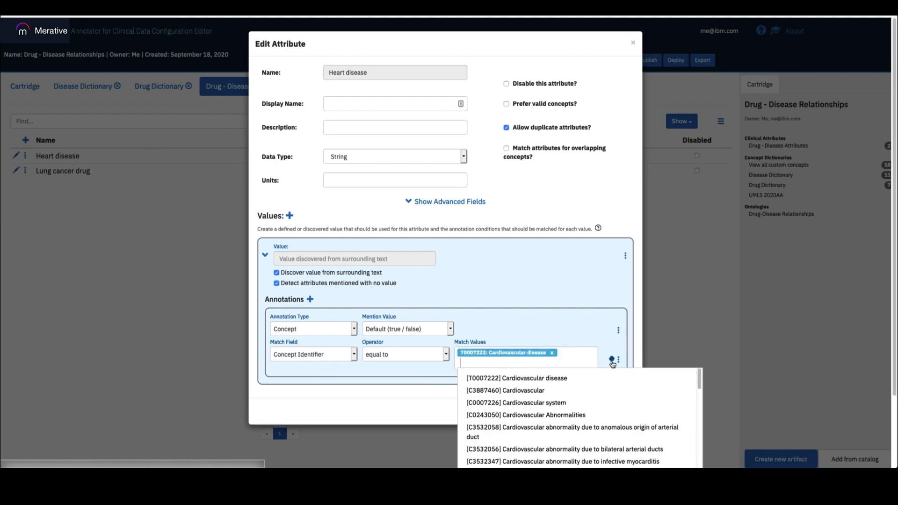
Open the concept graph for Cardiovascular disease, select the root concept with all its children, and save the selection
left_click(612, 361)
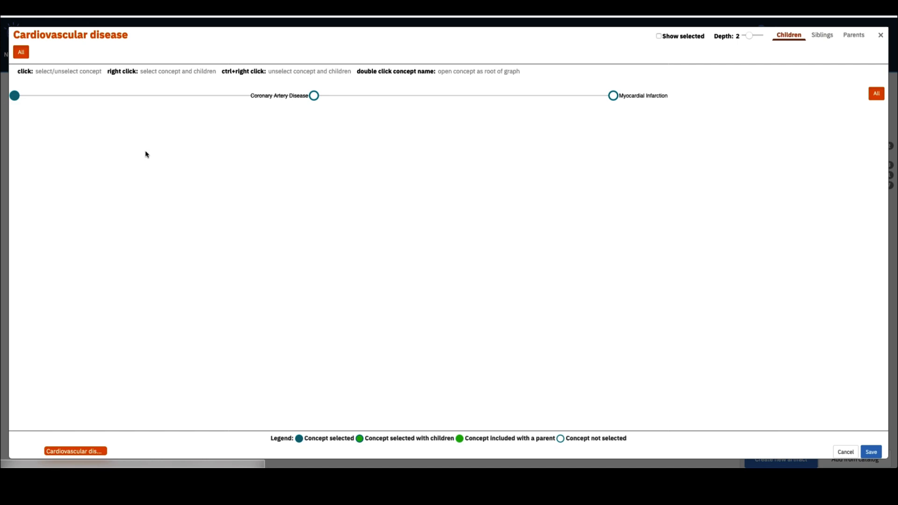
mouse_move(15, 98)
left_click_drag(17, 72, 523, 82)
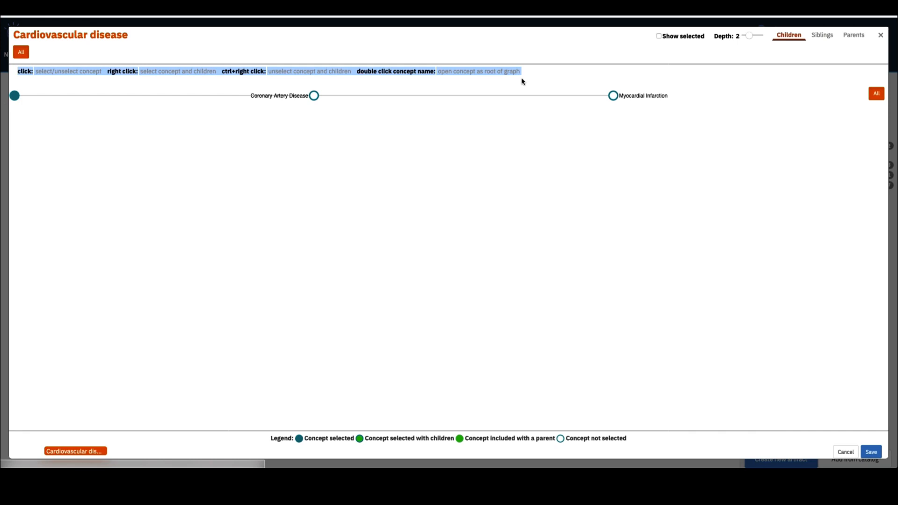
left_click(192, 181)
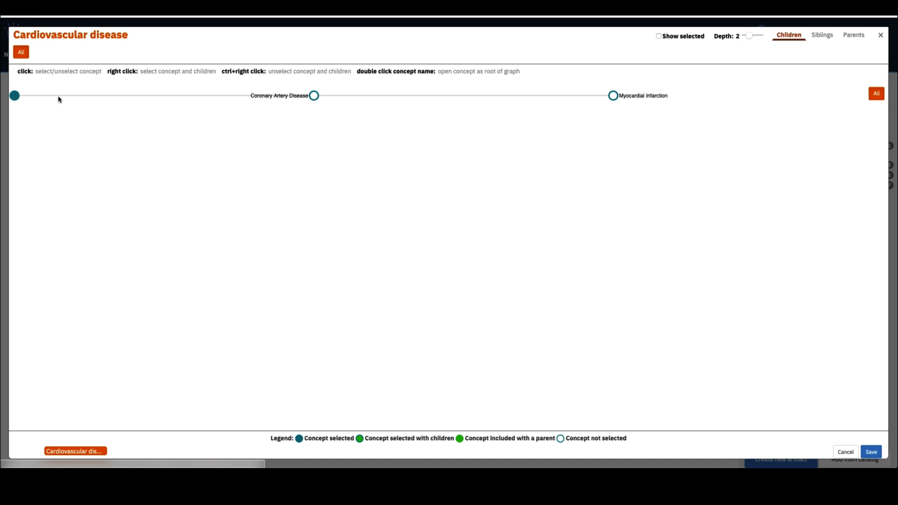
left_click_drag(108, 73, 217, 74)
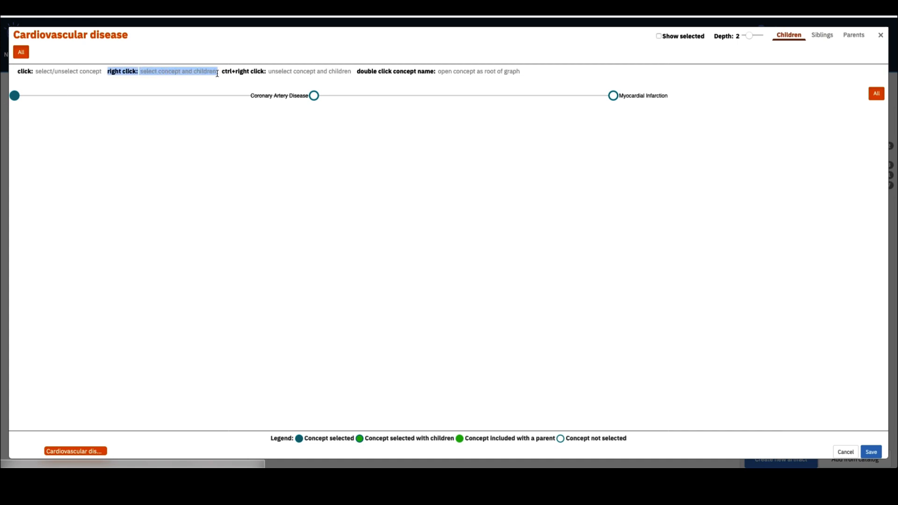
right_click(16, 100)
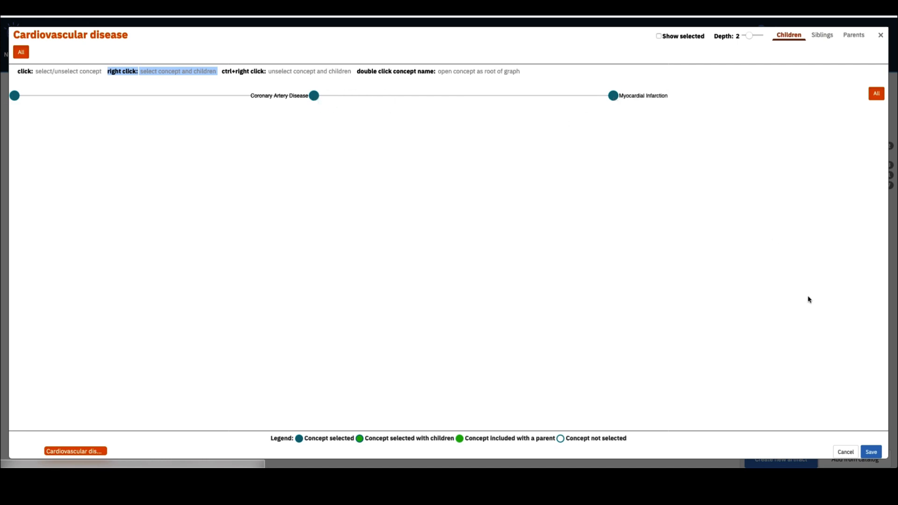
left_click(872, 452)
left_click(580, 358)
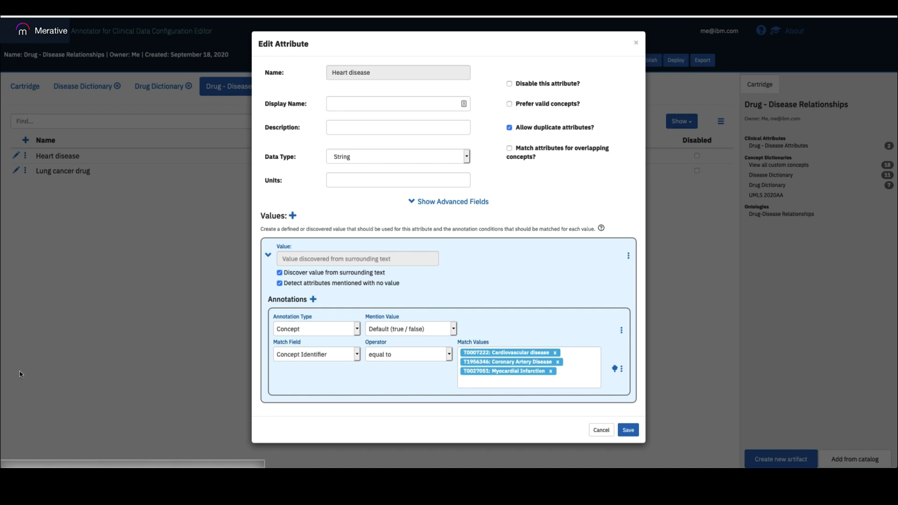
Add the UMLS concept [C0007222] Cardiovascular Diseases to the annotation's match values
left_click(522, 382)
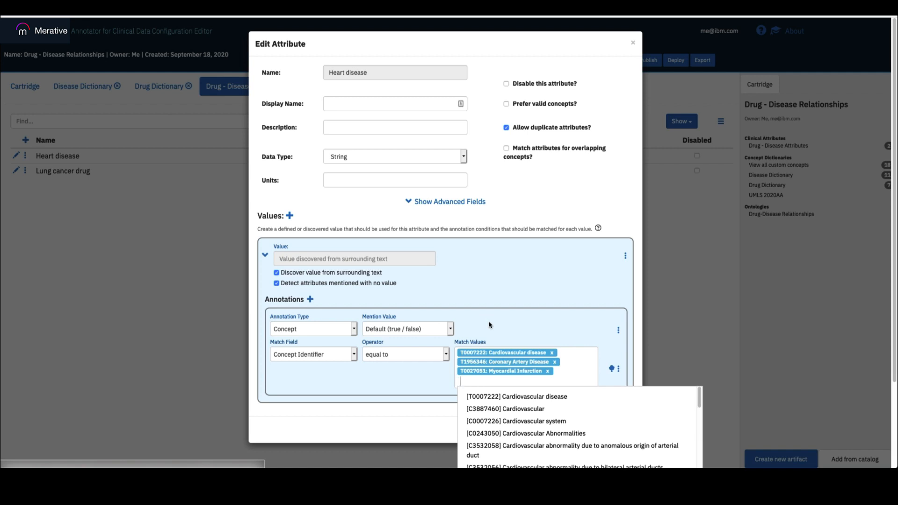
type("cardiovas")
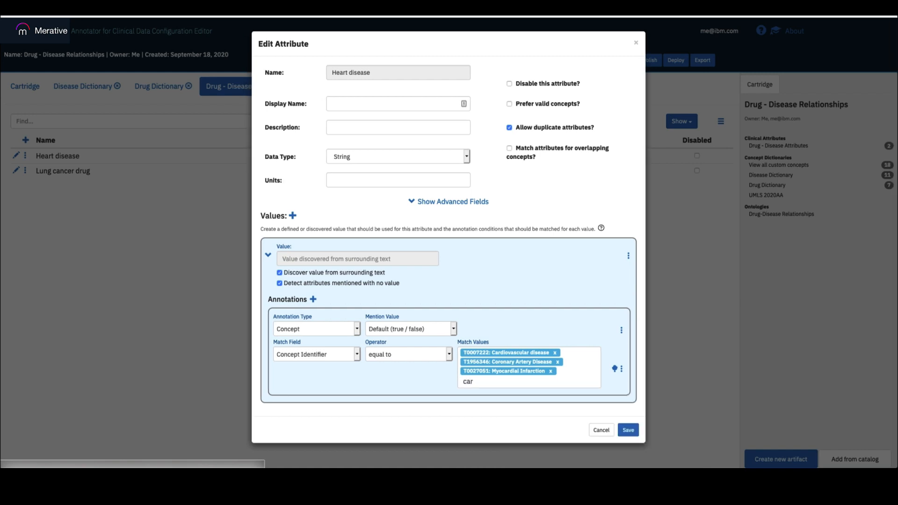
type("disease")
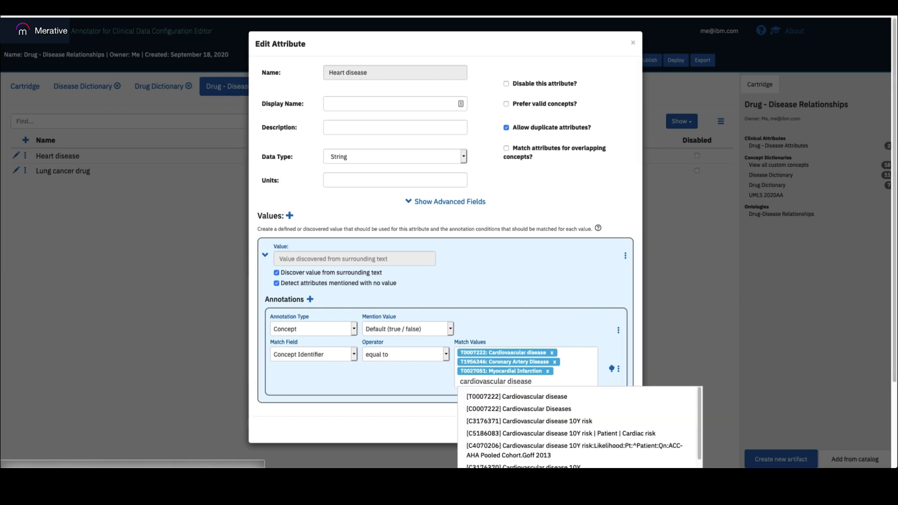
left_click(521, 409)
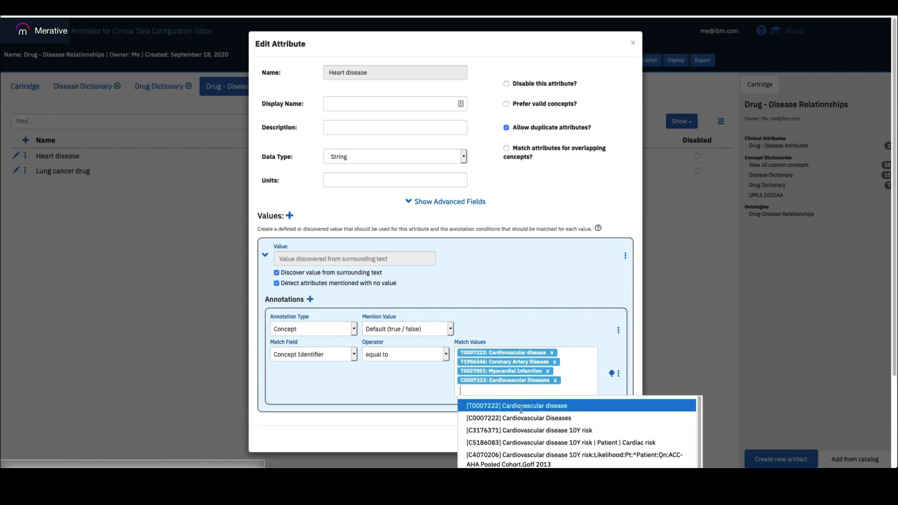
left_click(602, 394)
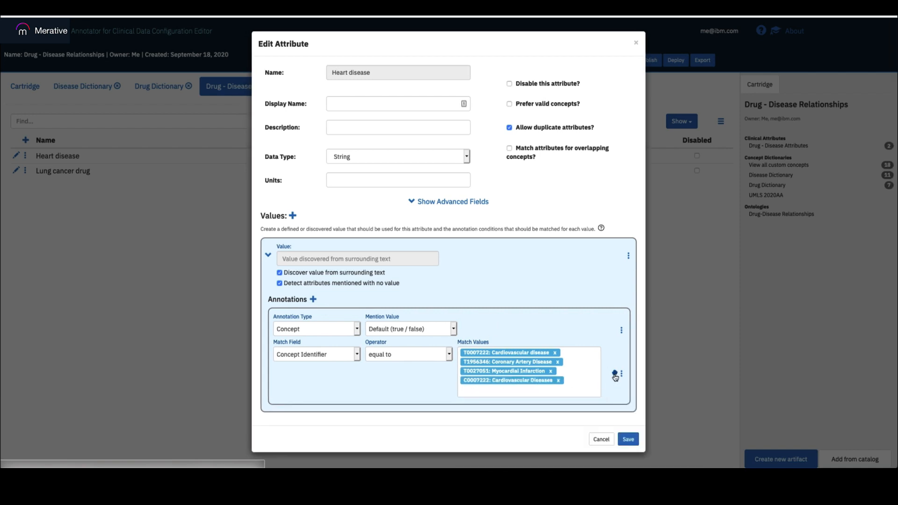
Open the concept graph for the match values and examine the child concepts of Cardiovascular Diseases
left_click(615, 374)
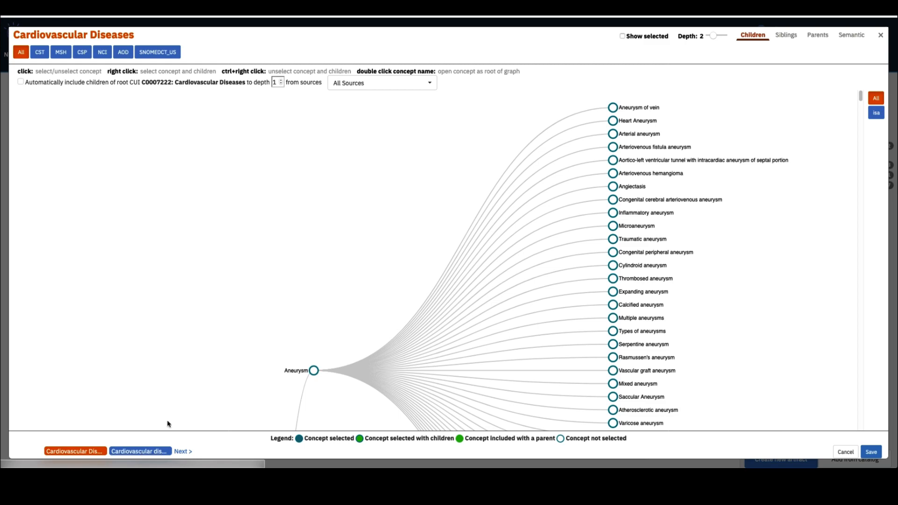
scroll(218, 356, "down", 1)
scroll(217, 356, "down", 15)
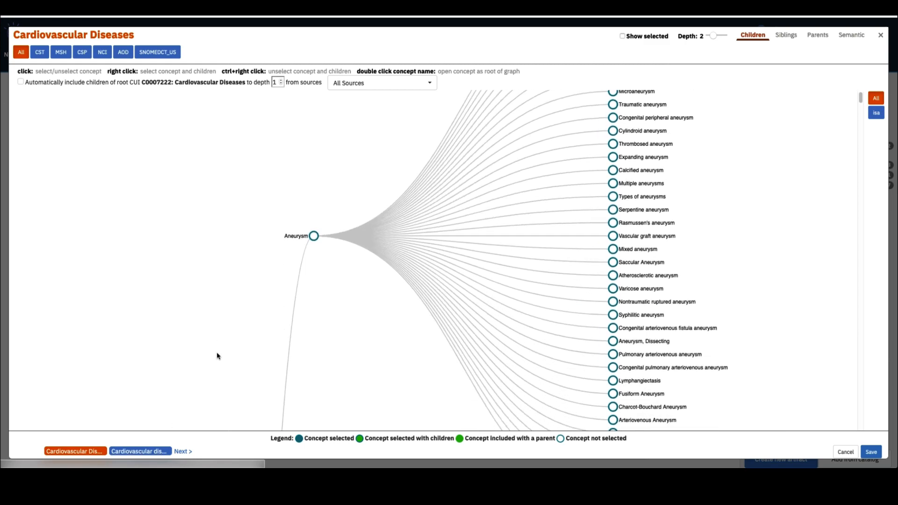
scroll(217, 356, "down", 15)
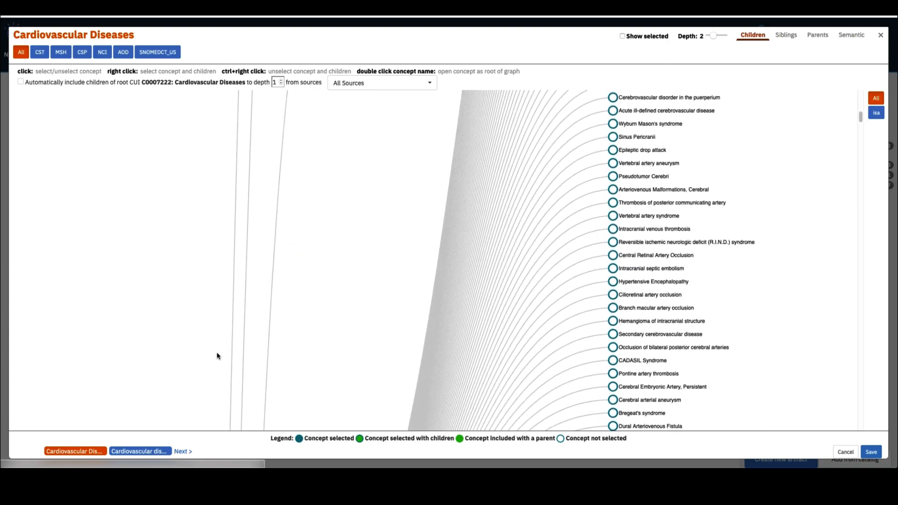
scroll(218, 356, "down", 15)
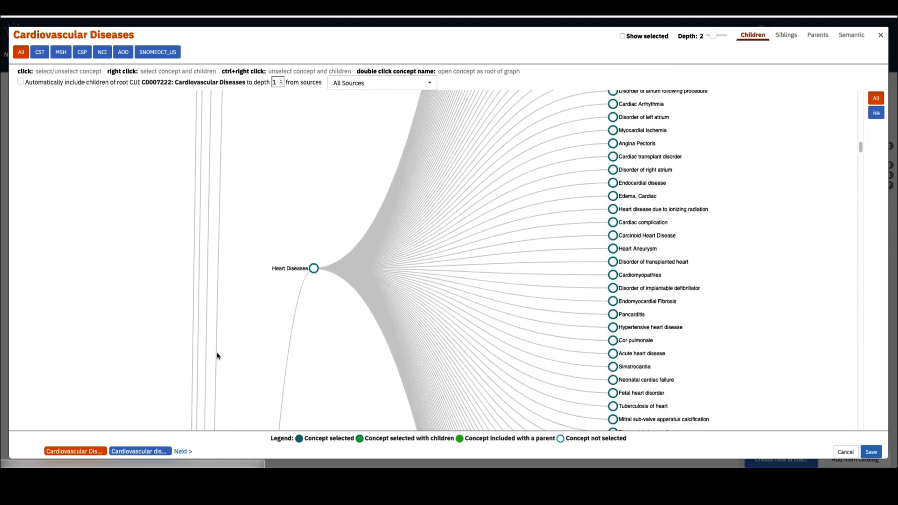
scroll(217, 356, "down", 1)
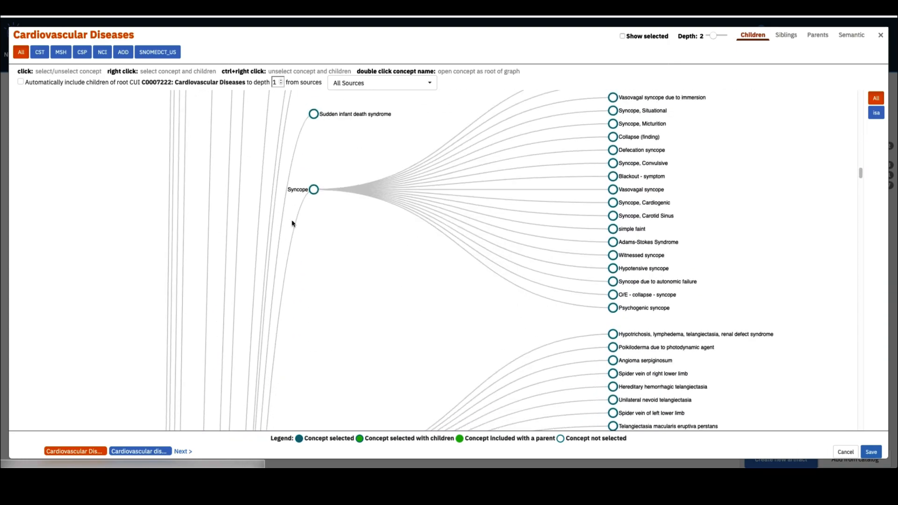
mouse_move(314, 194)
scroll(401, 331, "down", 8)
scroll(307, 368, "up", 10)
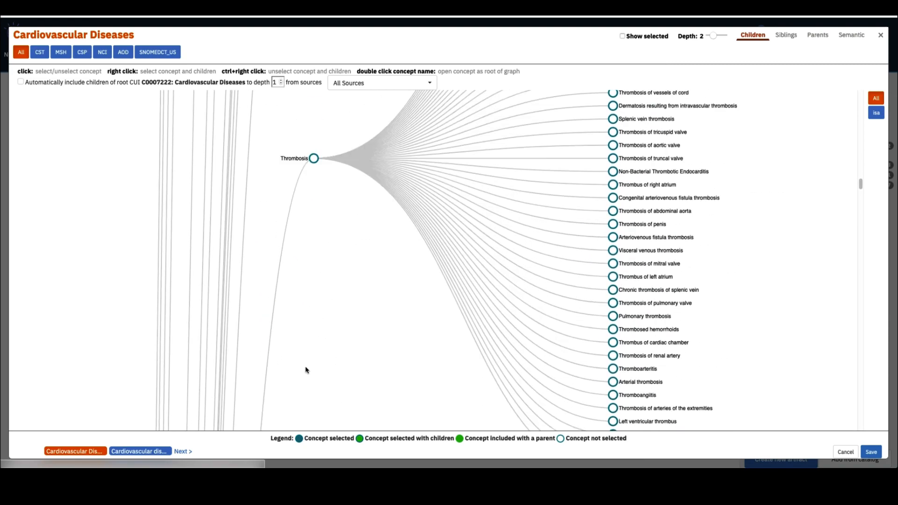
scroll(307, 367, "up", 10)
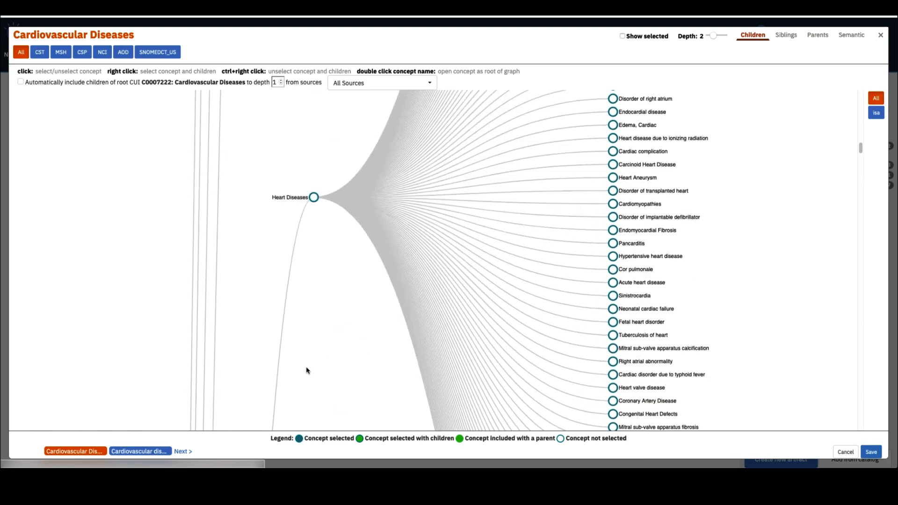
scroll(307, 369, "up", 10)
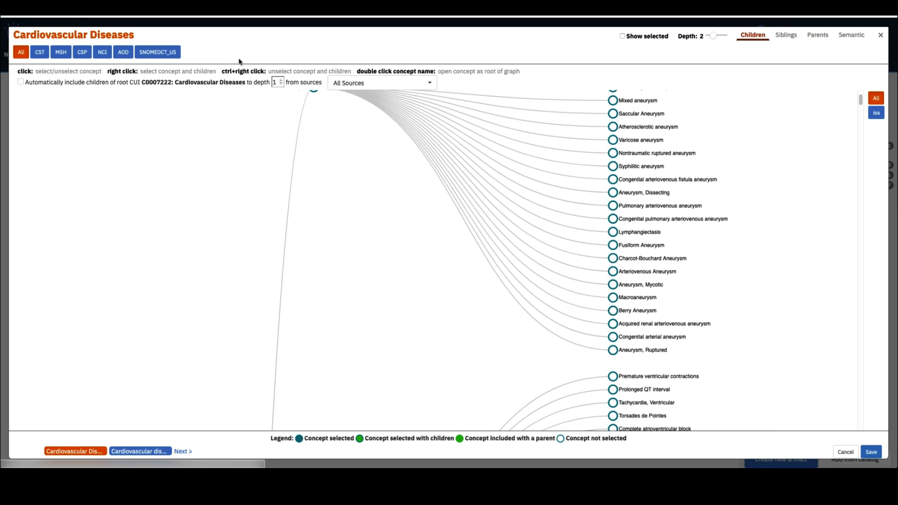
Automatically include the children of root concept C0007222 Cardiovascular Diseases to depth 2 from all sources
left_click(335, 84)
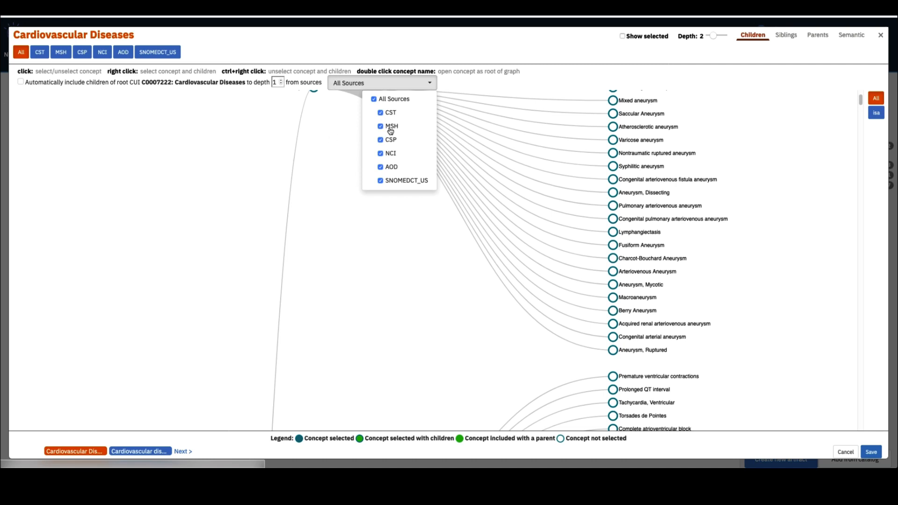
left_click(360, 236)
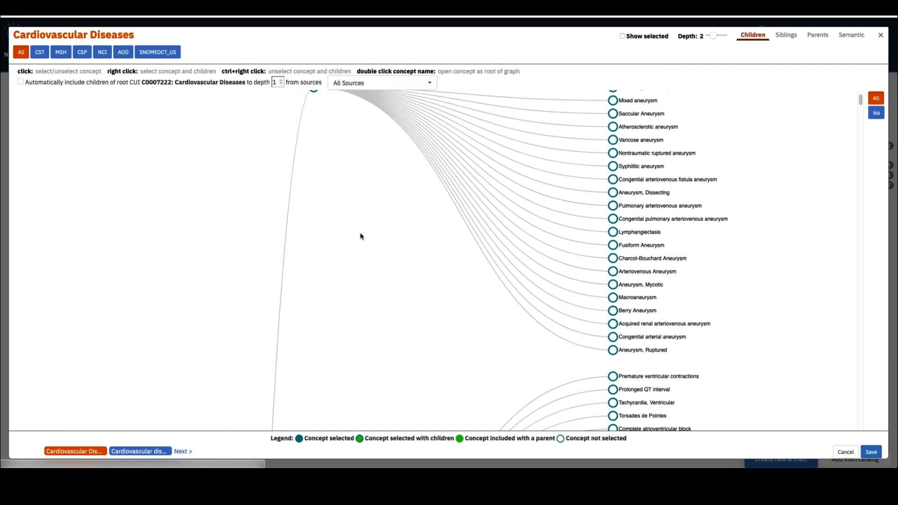
left_click(43, 85)
scroll(154, 184, "up", 1)
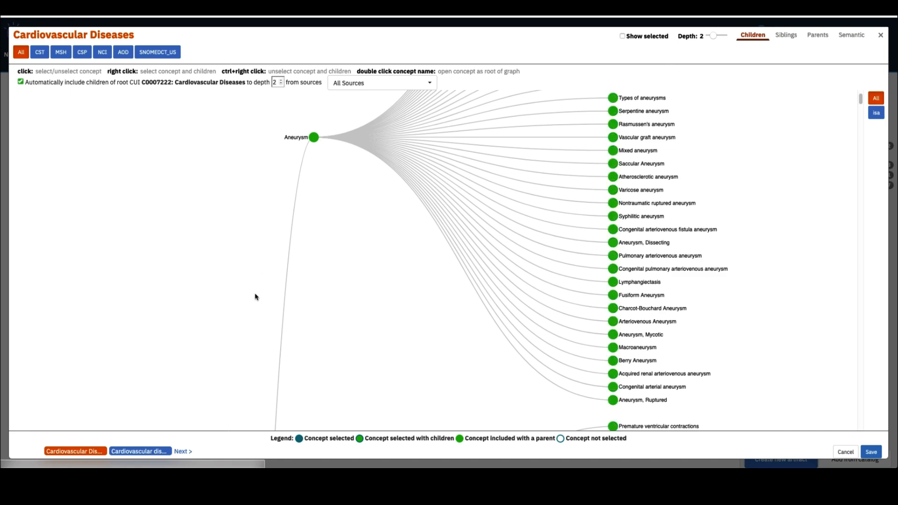
Examine the inclusion markers of the child concepts throughout the Cardiovascular Diseases graph
scroll(197, 366, "down", 6)
scroll(197, 366, "down", 5)
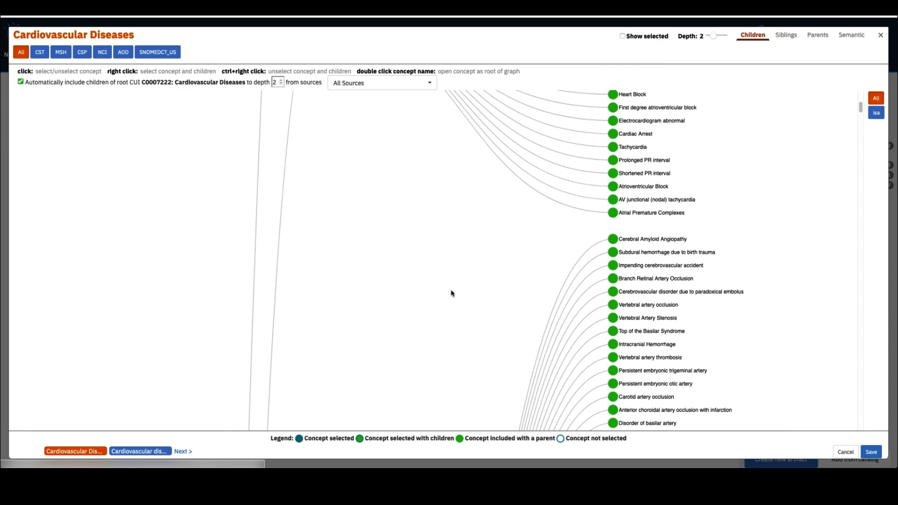
scroll(433, 346, "down", 9)
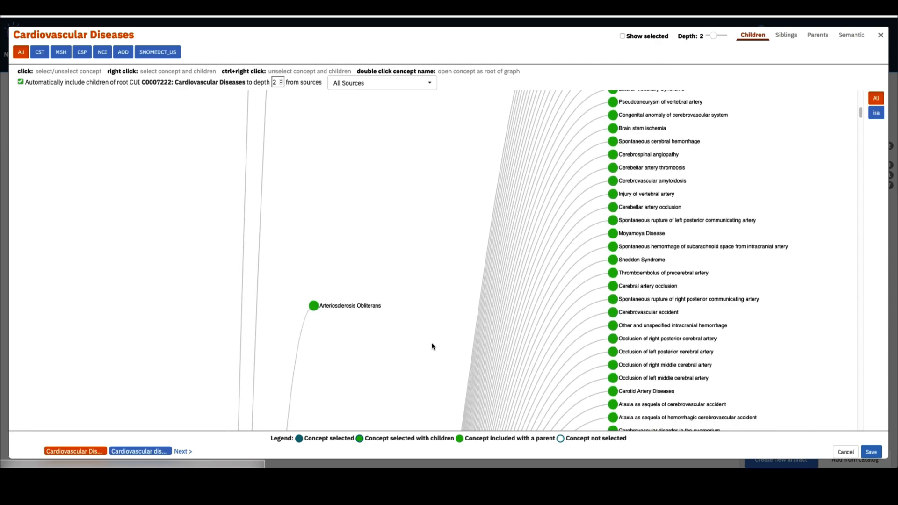
scroll(432, 346, "down", 10)
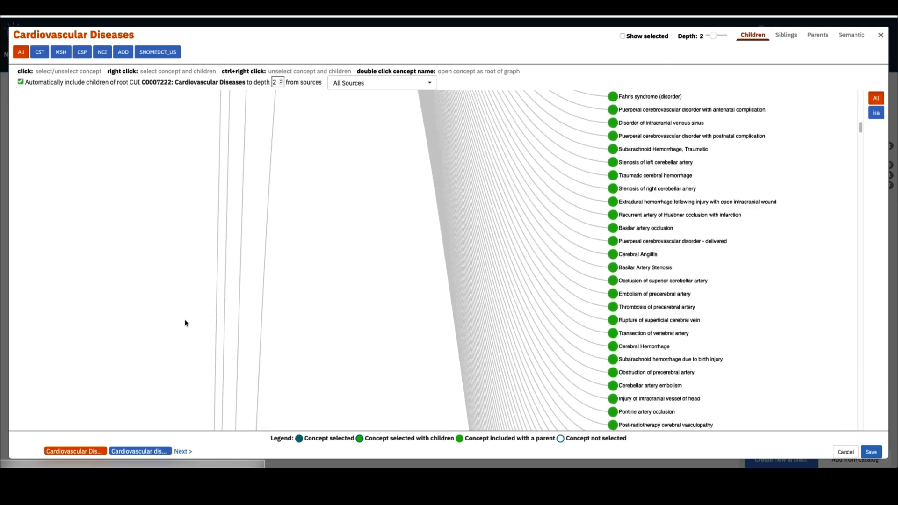
scroll(129, 318, "down", 10)
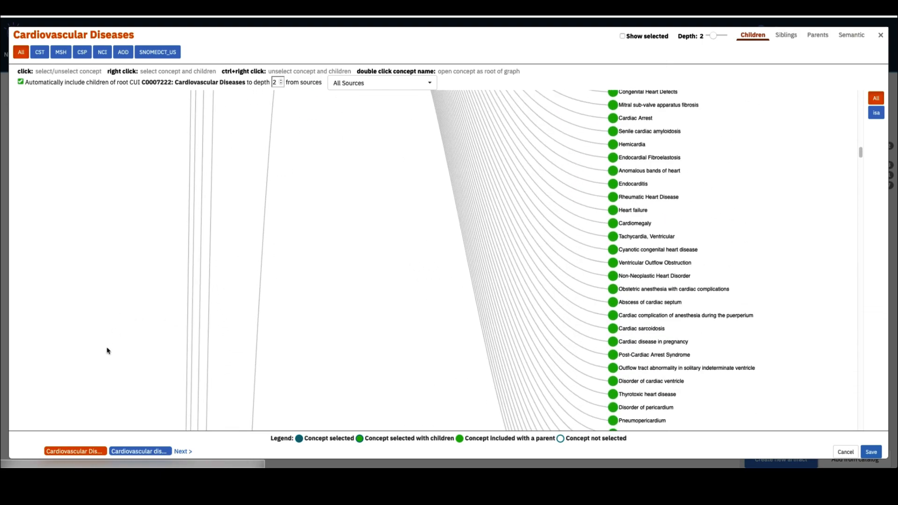
scroll(107, 351, "down", 10)
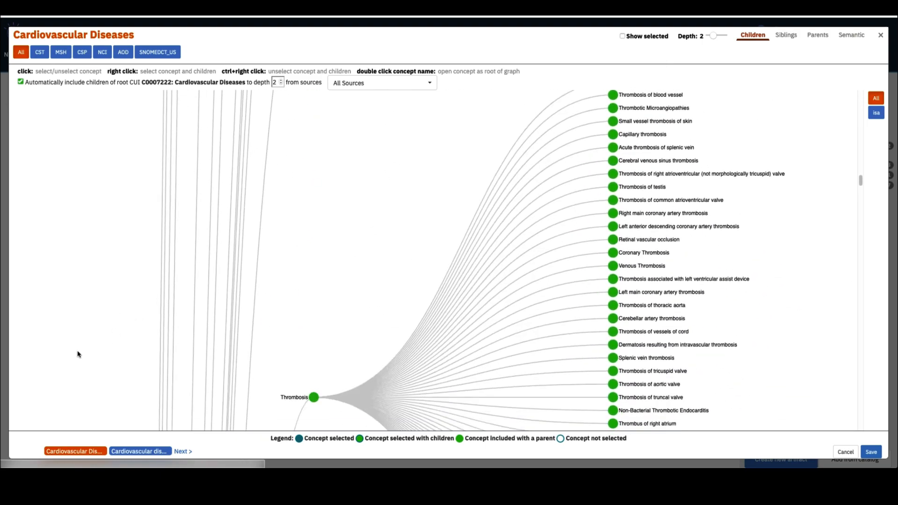
scroll(54, 357, "down", 10)
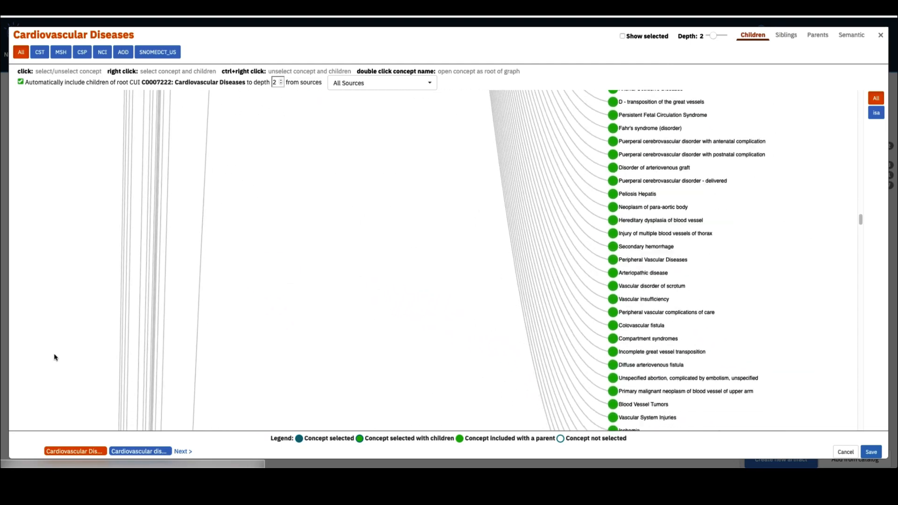
Save the Cardiovascular Diseases concept selection, check the Heart disease attribute's match values, and save the attribute
scroll(54, 358, "down", 10)
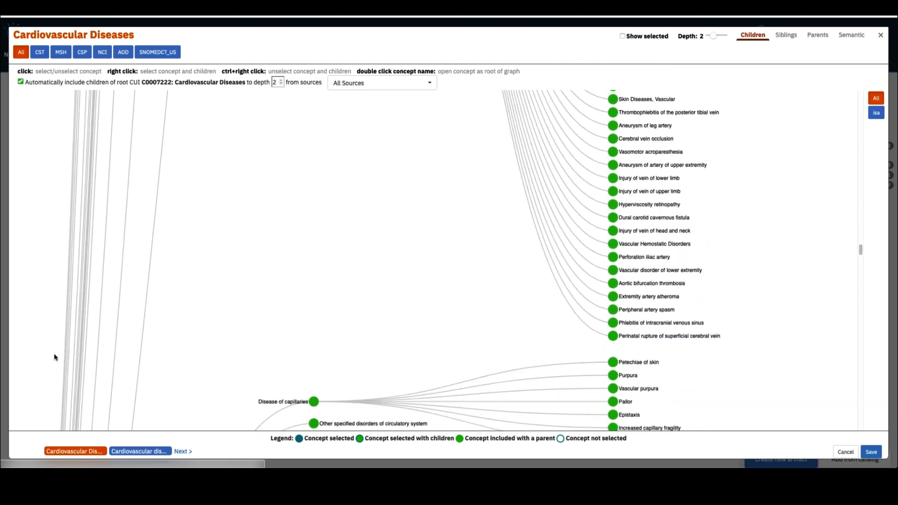
scroll(54, 354, "down", 2)
scroll(54, 355, "up", 1)
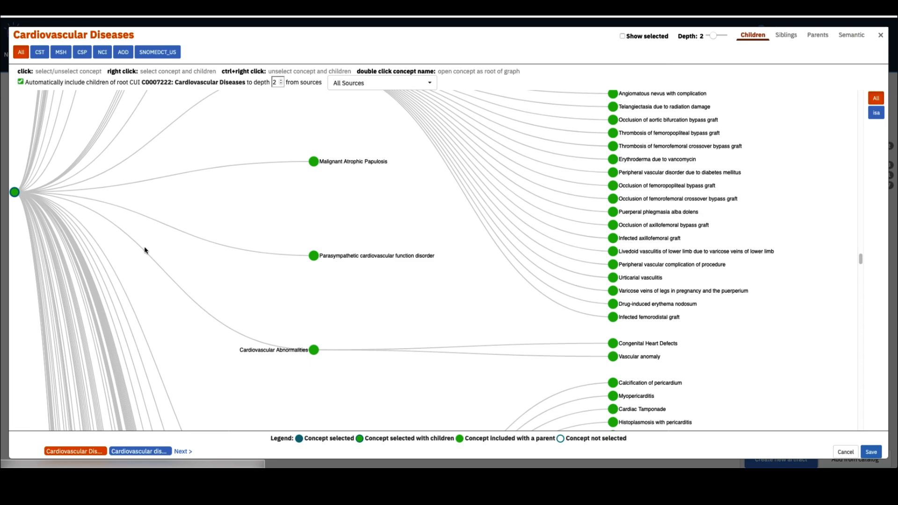
left_click(870, 453)
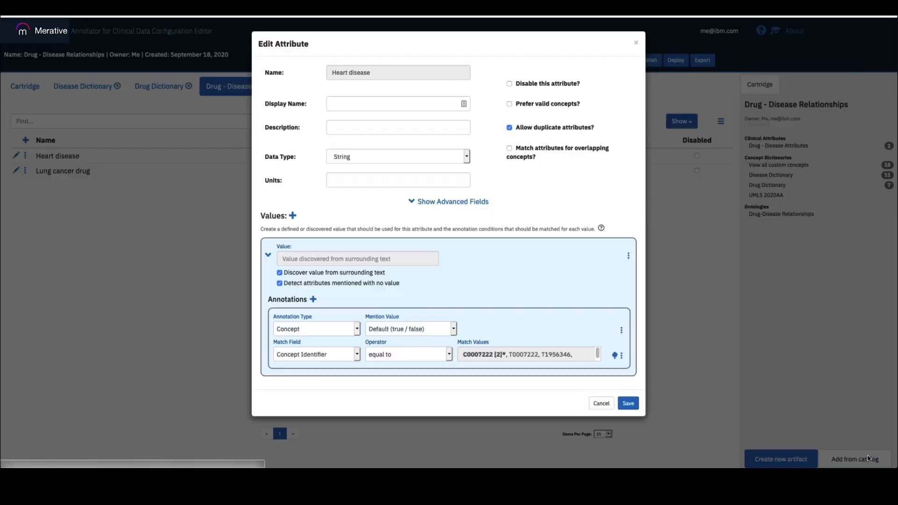
left_click(523, 356)
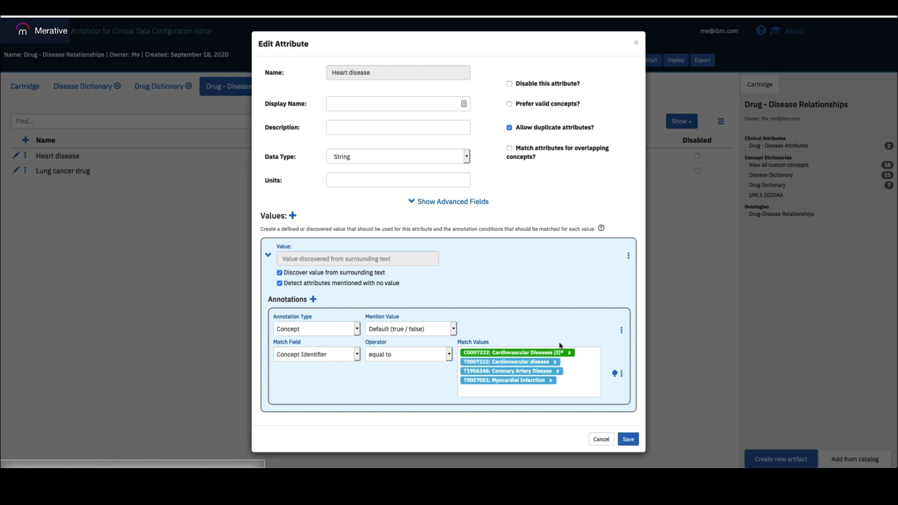
left_click(629, 441)
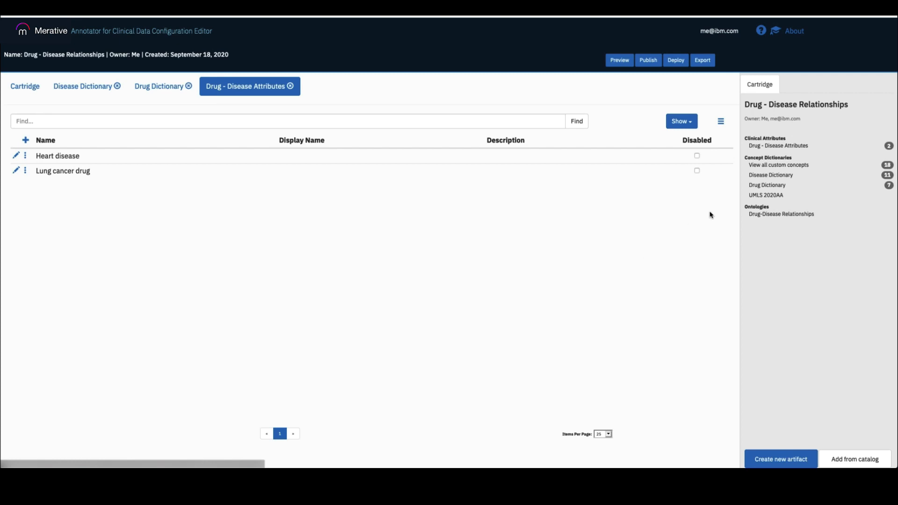
Set the UMLS version of the Drug - Disease Attributes artifact to UMLS 2020AA and save its settings
left_click(721, 122)
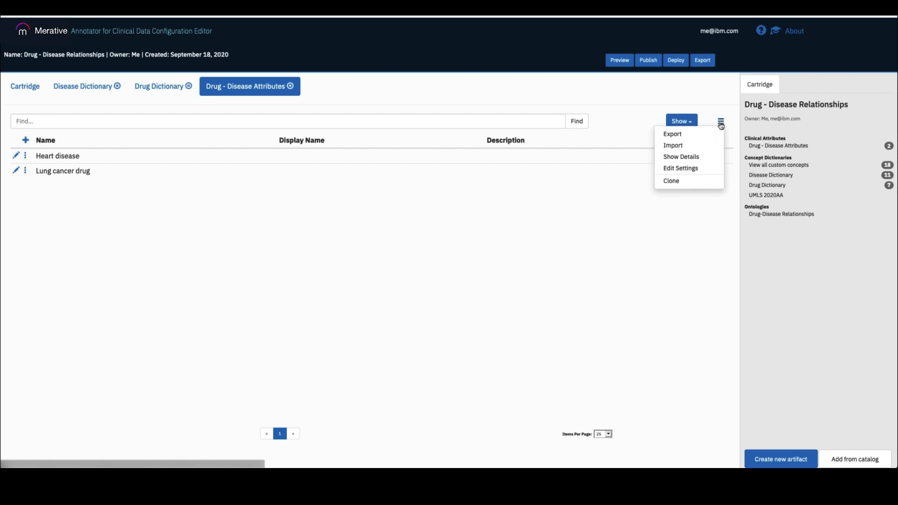
left_click(703, 171)
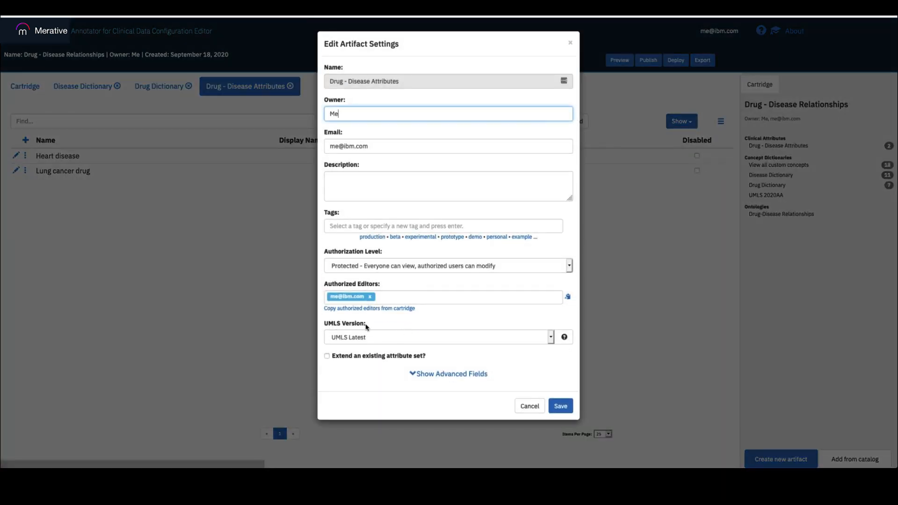
left_click(383, 342)
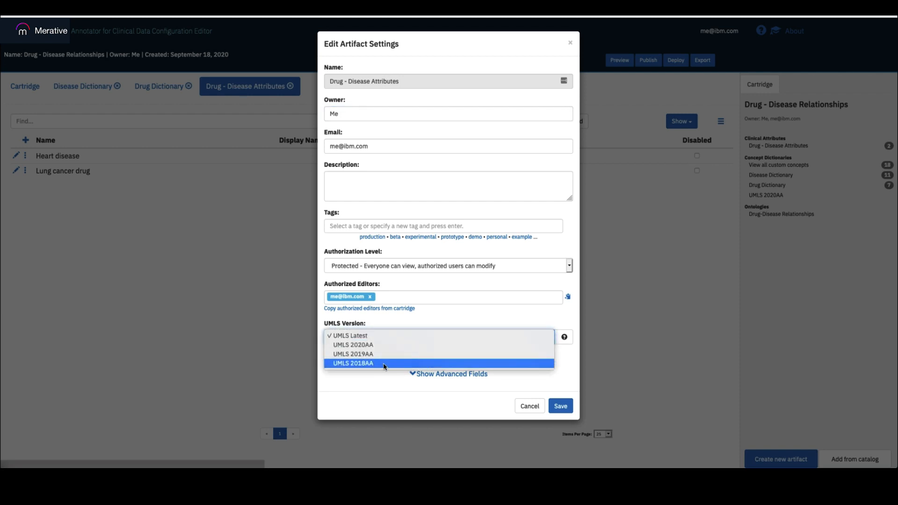
left_click(391, 335)
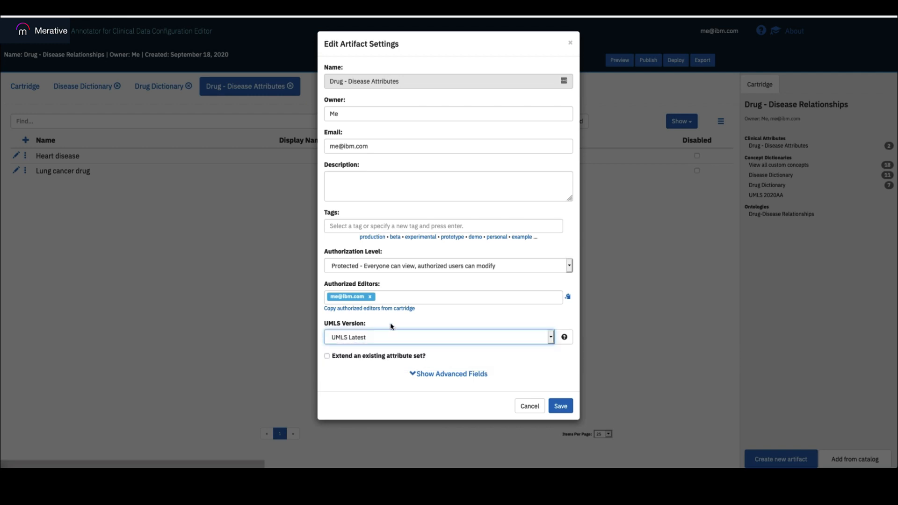
left_click(558, 342)
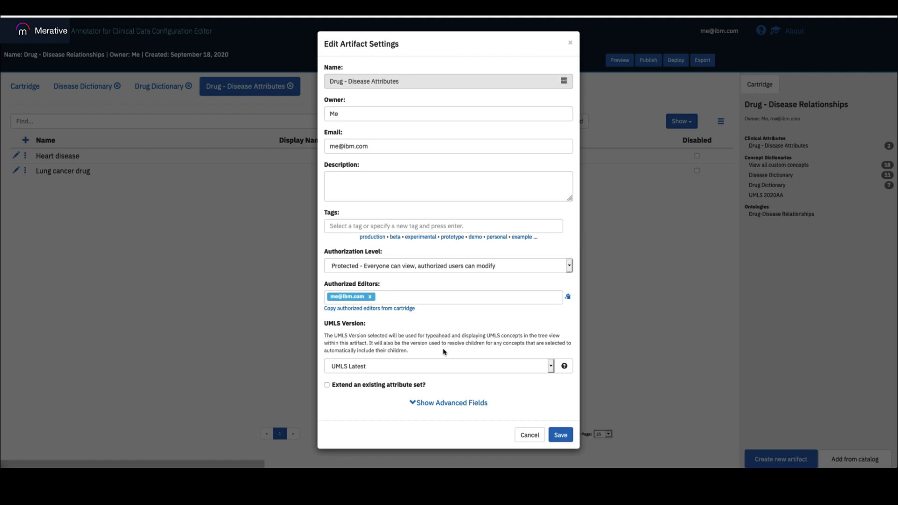
left_click(425, 367)
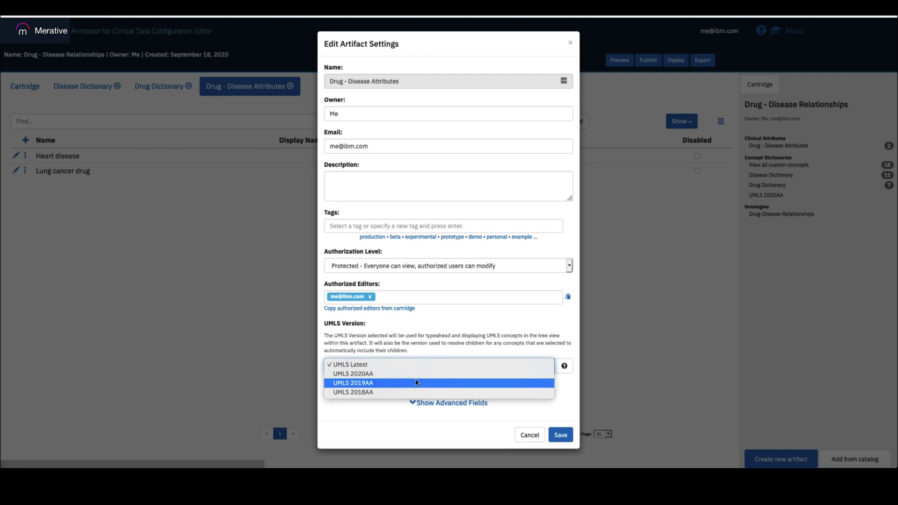
left_click(415, 374)
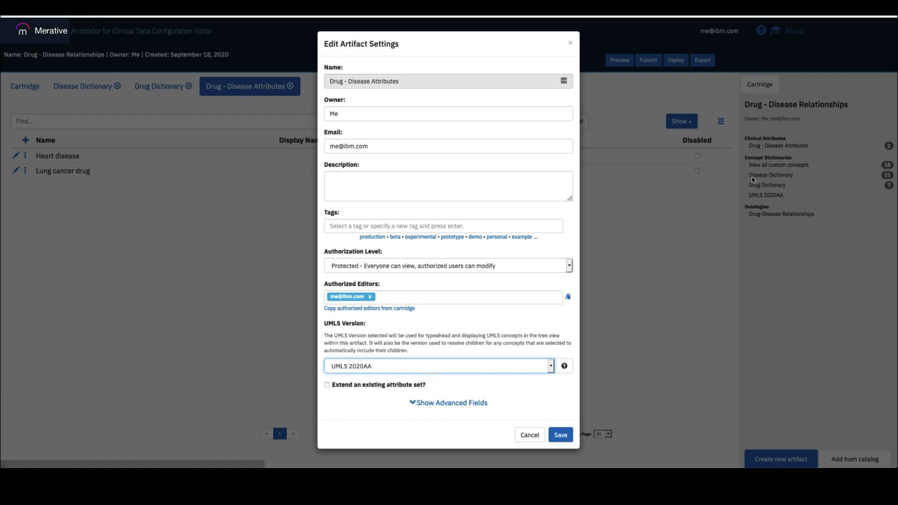
left_click(561, 434)
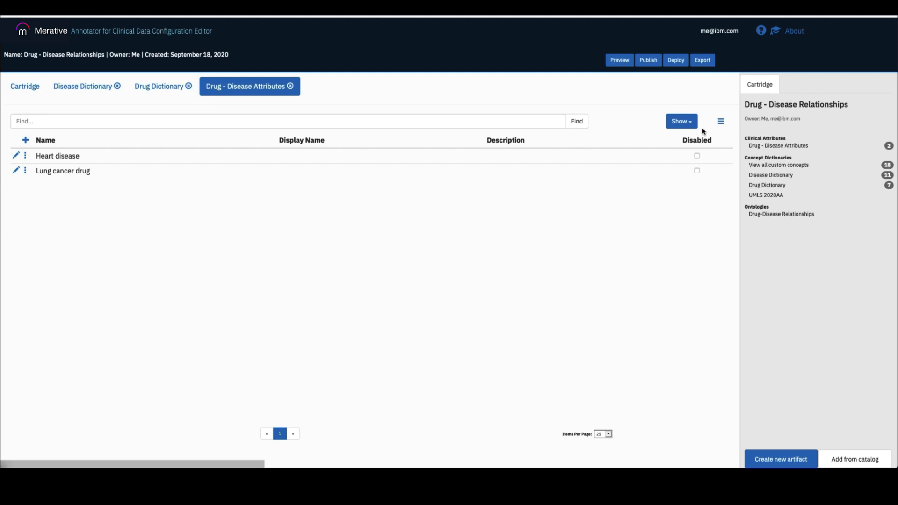
Create a relationship configuration named "Drug - Disease Relationship Configuration" that is configured with the UMLS 2020AA ontology
left_click(799, 460)
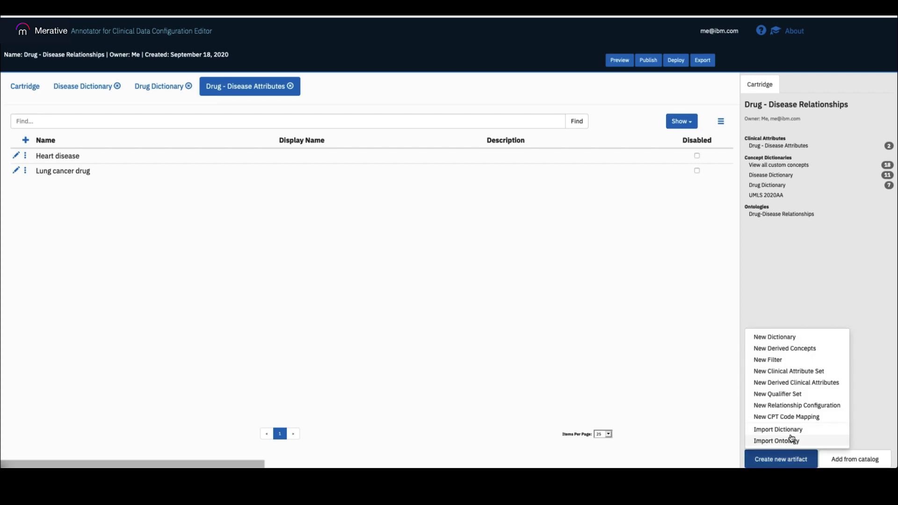
left_click(804, 408)
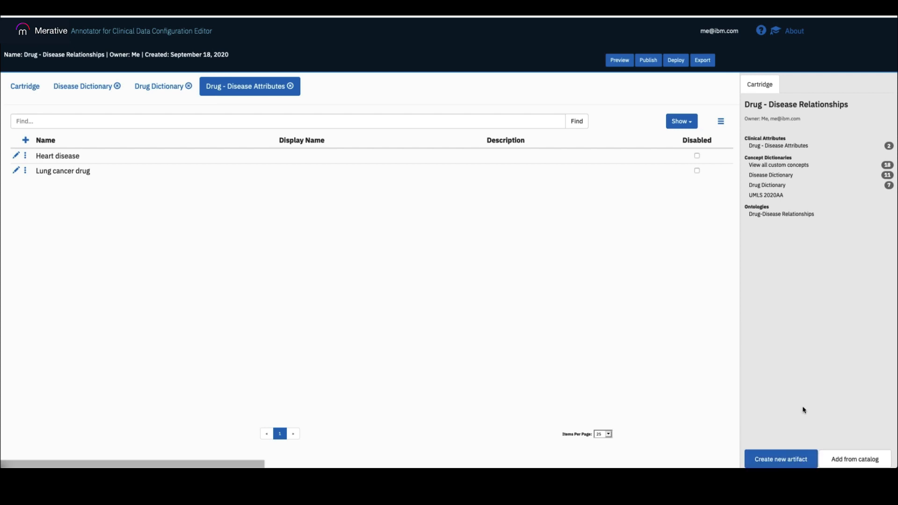
type("D")
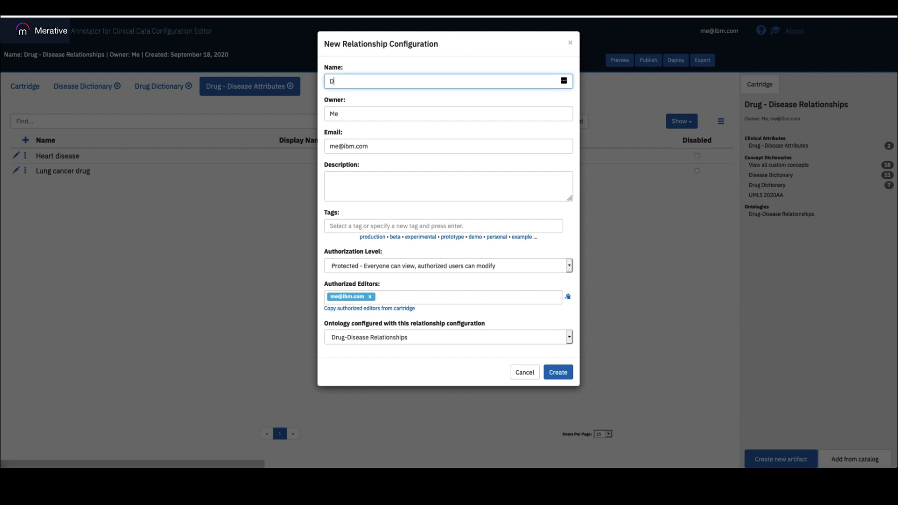
type("rug - Disease Relationship Configuration")
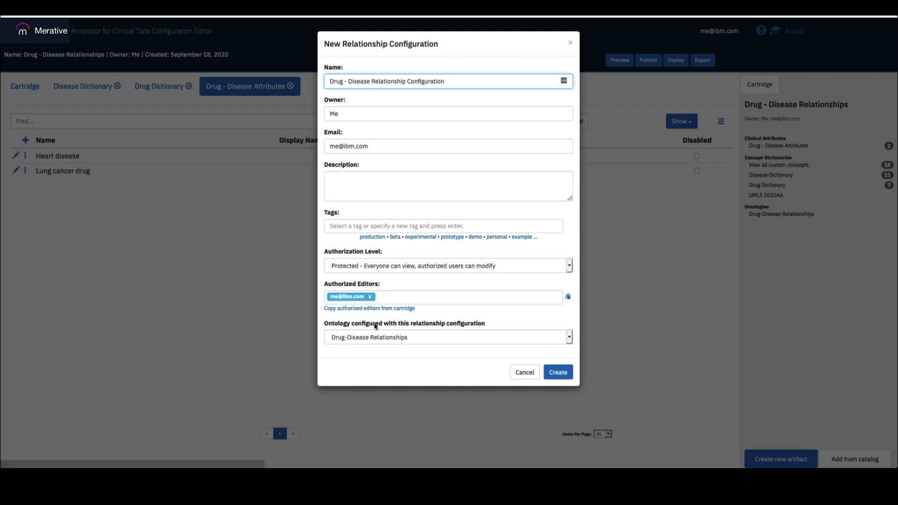
left_click(480, 338)
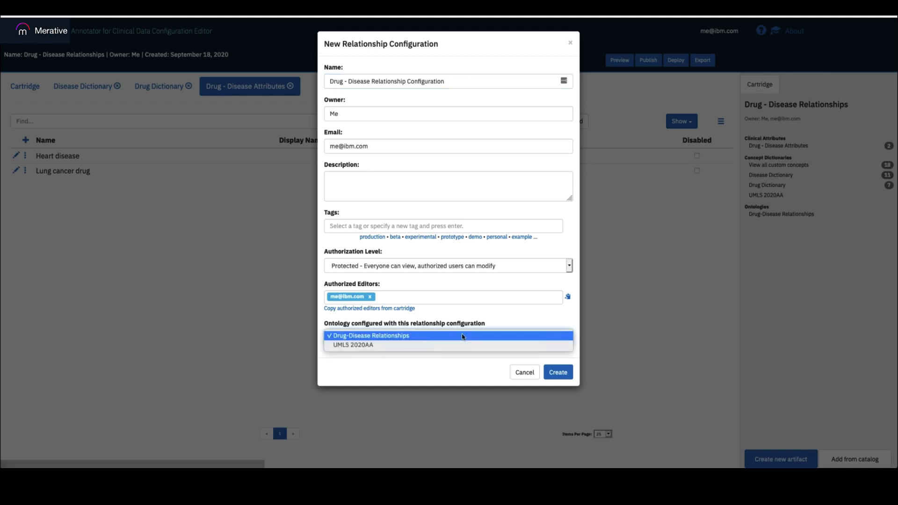
left_click(396, 347)
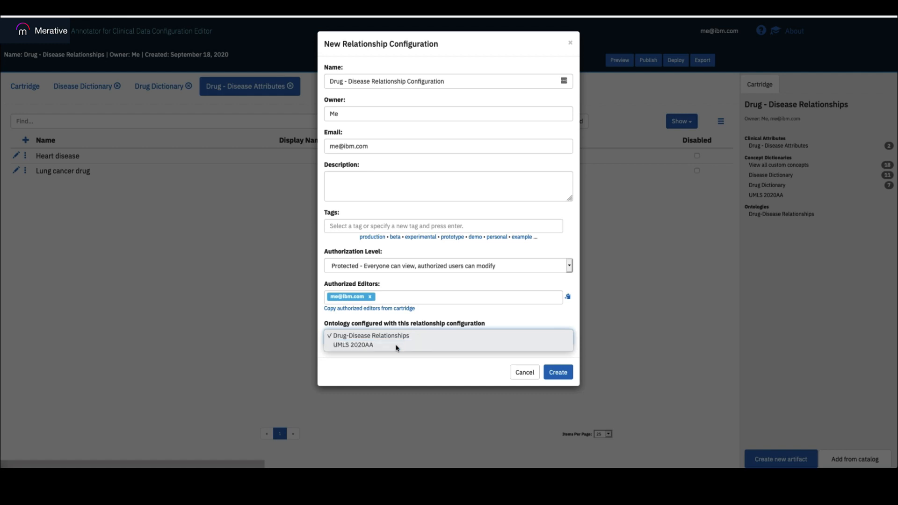
left_click(567, 374)
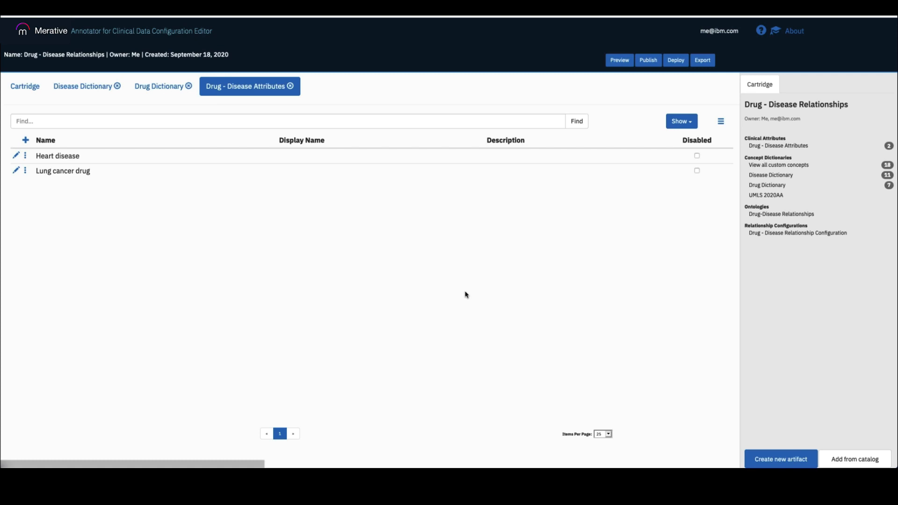
Open the Drug - Disease Relationship Configuration, check its targeted ontology, and look up relationships matching "treat"
left_click(768, 235)
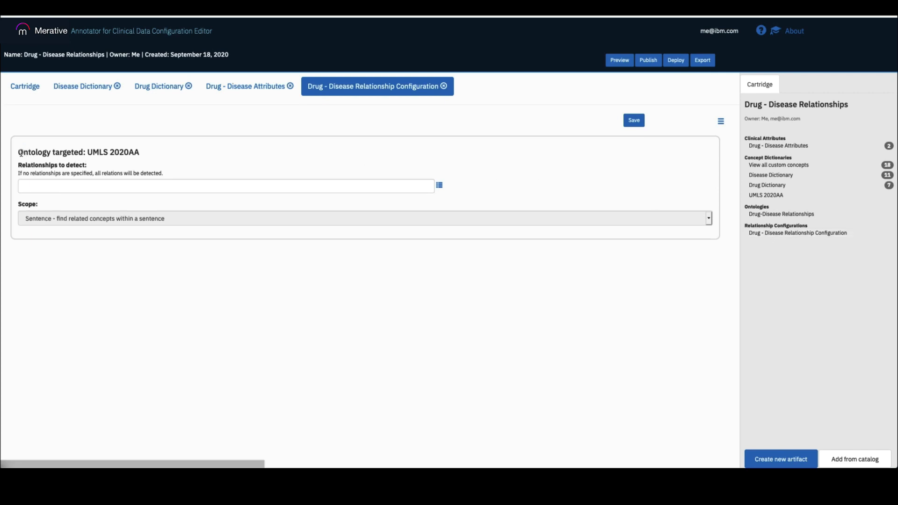
left_click_drag(21, 153, 146, 150)
left_click(149, 154)
type("treat")
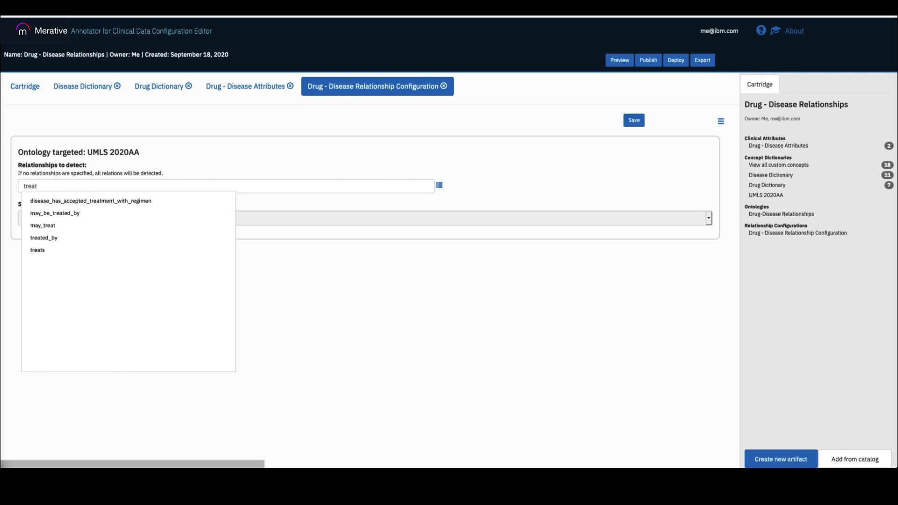
left_click(198, 165)
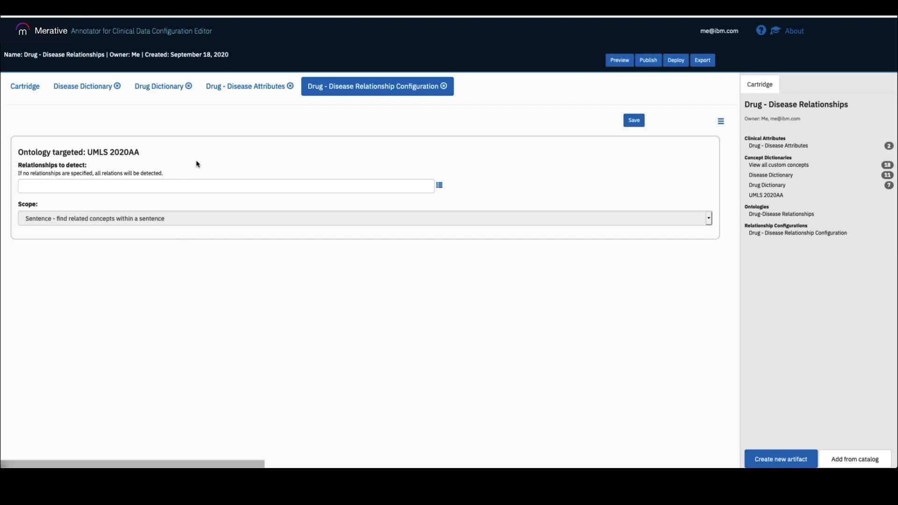
Show the full list of available UMLS relationships and browse through its semantic relationships
left_click(440, 186)
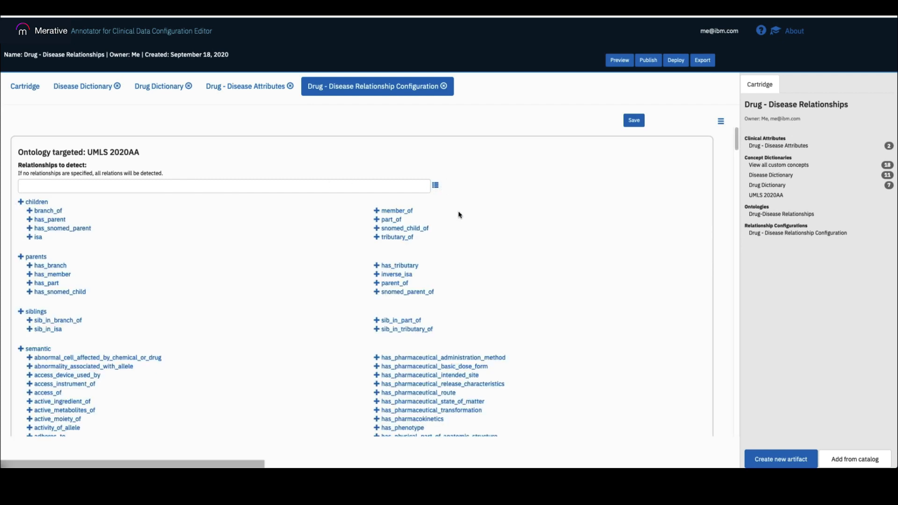
scroll(525, 301, "down", 15)
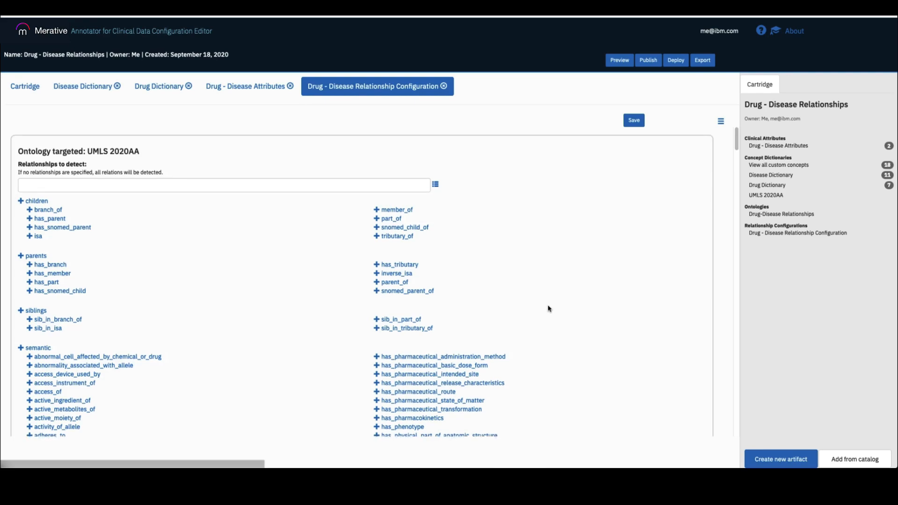
scroll(549, 309, "down", 20)
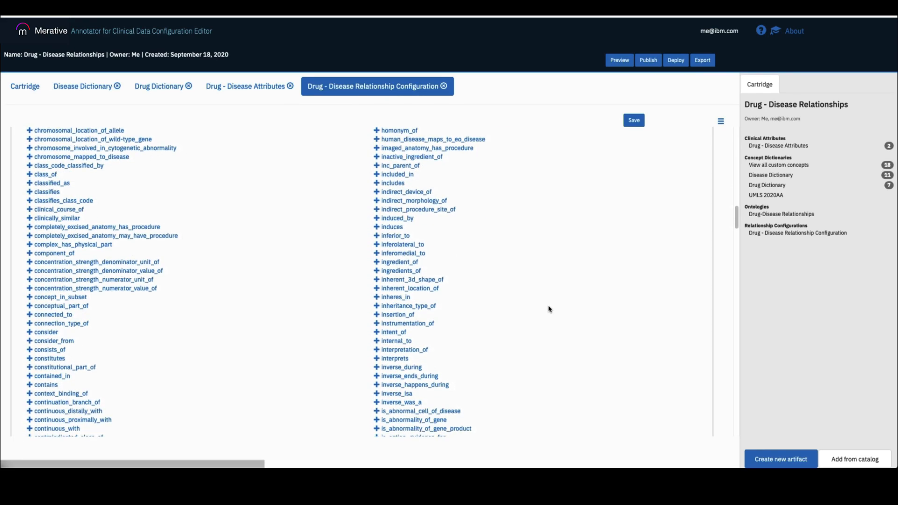
scroll(551, 312, "down", 20)
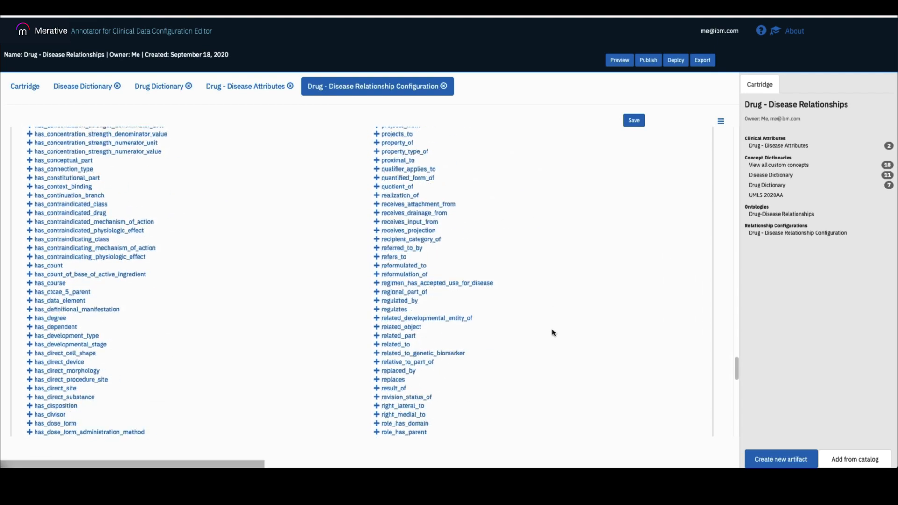
scroll(553, 333, "up", 20)
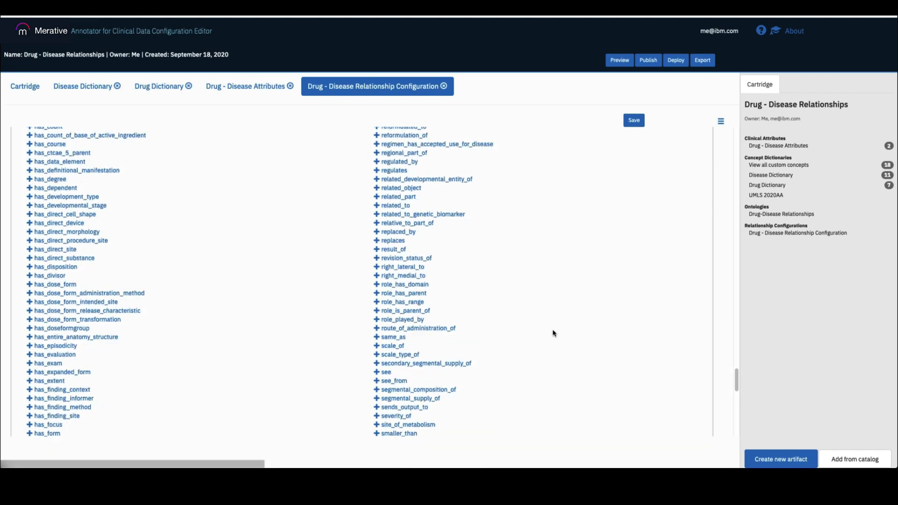
scroll(553, 333, "up", 20)
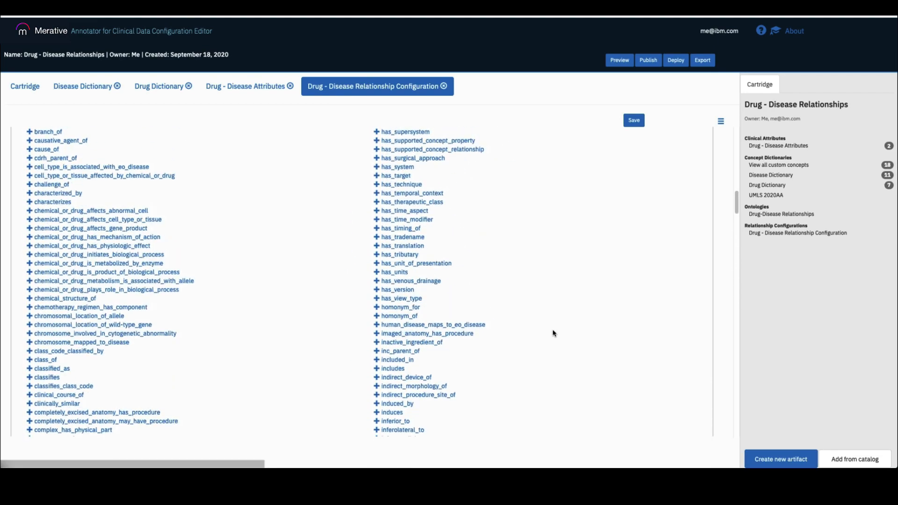
Add may_treat, treated_by, treats, may_be_treated_by and disease_has_accepted_treatment_with_regimen to the relationships to detect
left_click(69, 186)
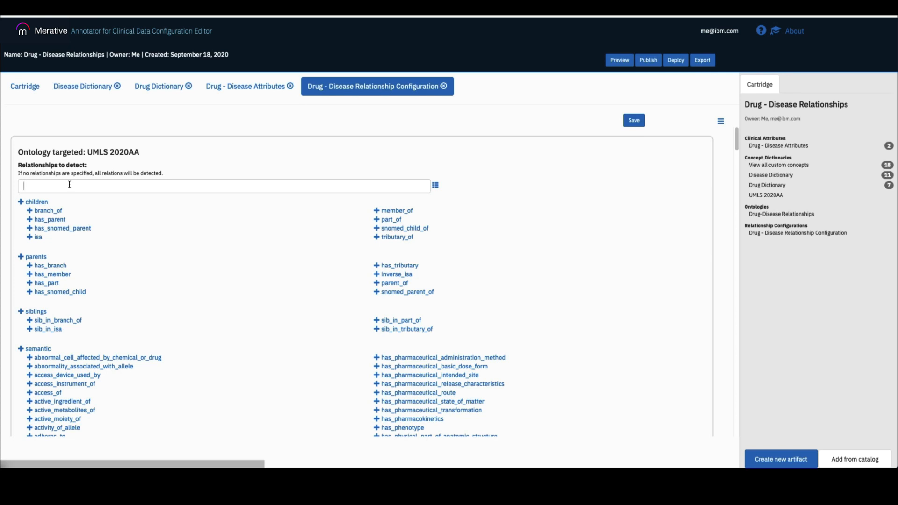
type("treat")
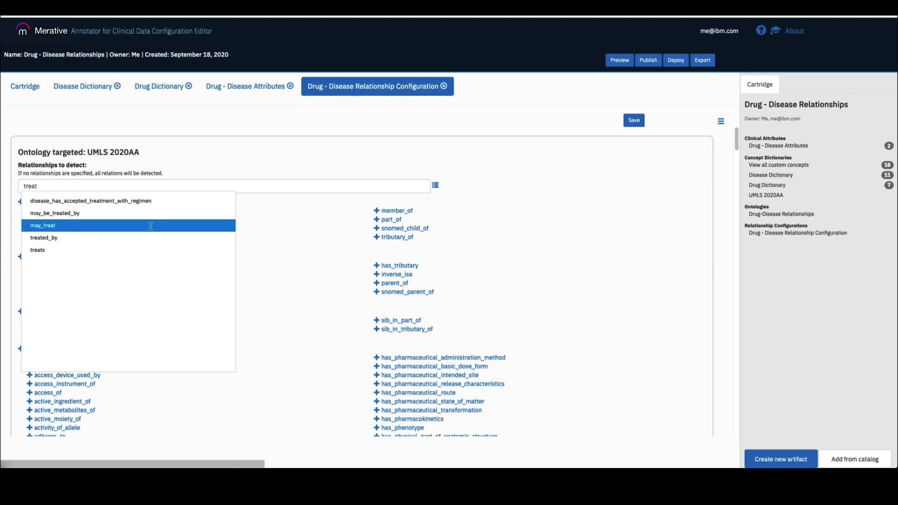
left_click(140, 224)
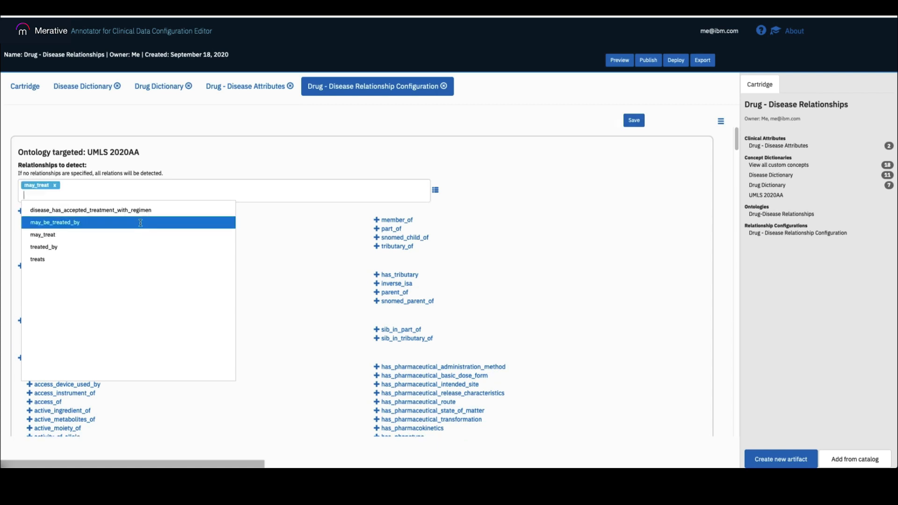
left_click(139, 247)
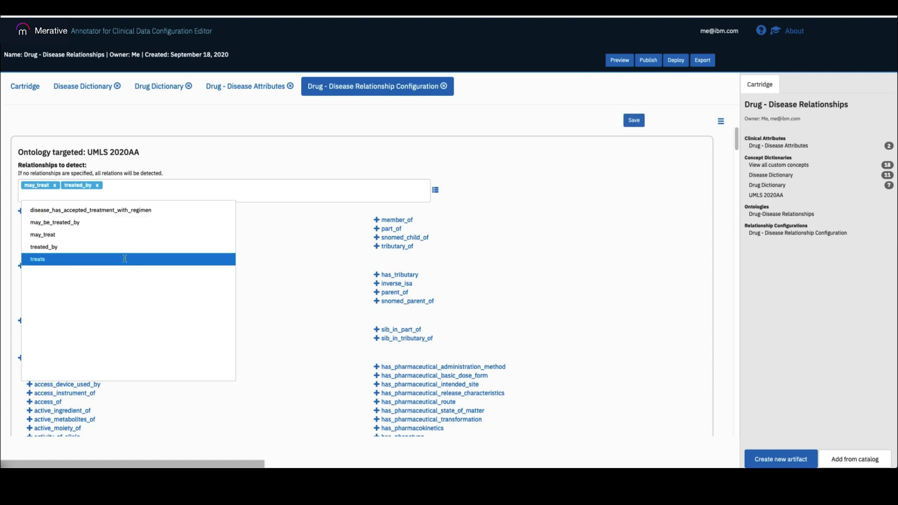
left_click(124, 260)
left_click(110, 223)
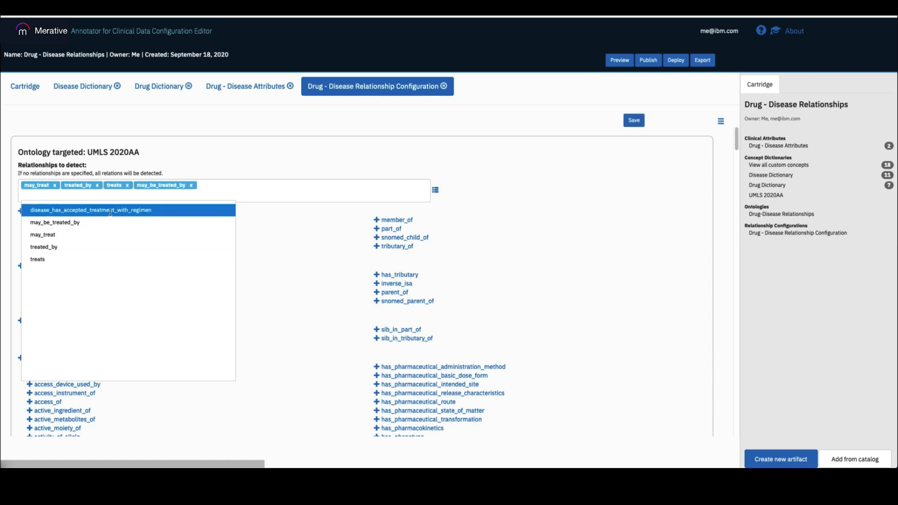
left_click(111, 211)
left_click(308, 241)
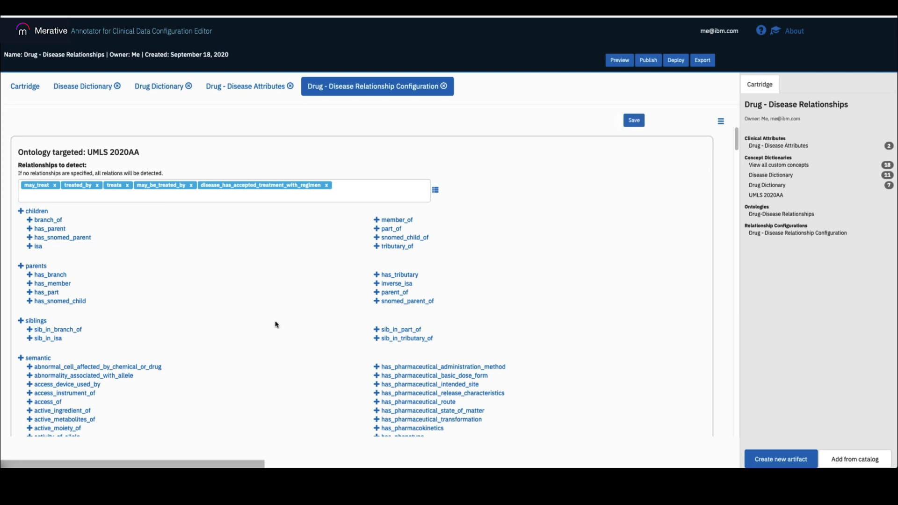
Search the full UMLS relationship list for "treat" and step through the matches to disease_has_accepted_treatment_with_regimen
scroll(276, 324, "down", 10)
scroll(275, 324, "down", 10)
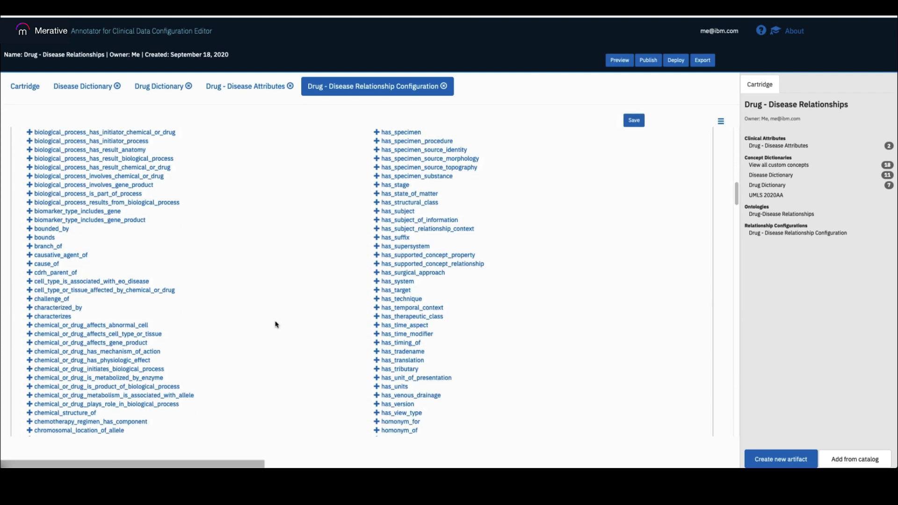
key("ctrl+f")
type("treat")
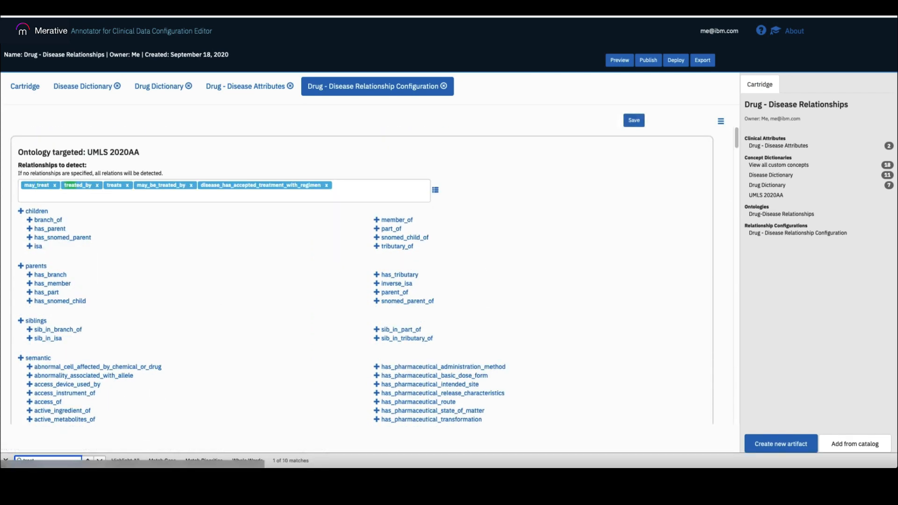
key("Return")
key("Return")
key("Return")
key("Return")
key("Return")
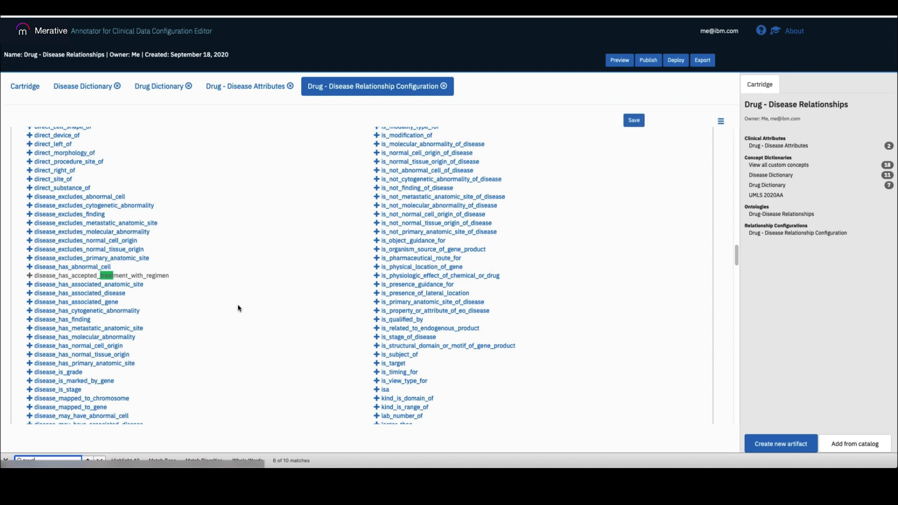
left_click(238, 306)
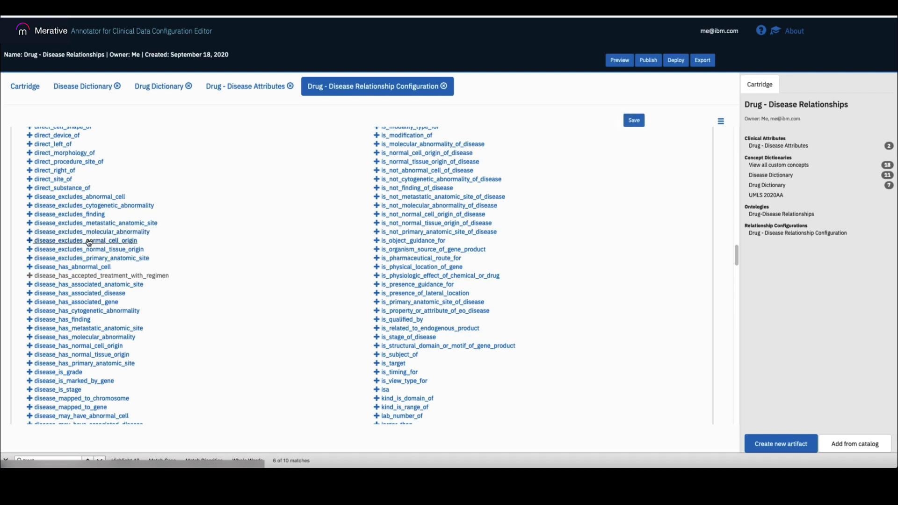
Try adding disease_excludes_molecular_abnormality to the relationships to detect, and remove it again
left_click(42, 234)
scroll(270, 357, "up", 1)
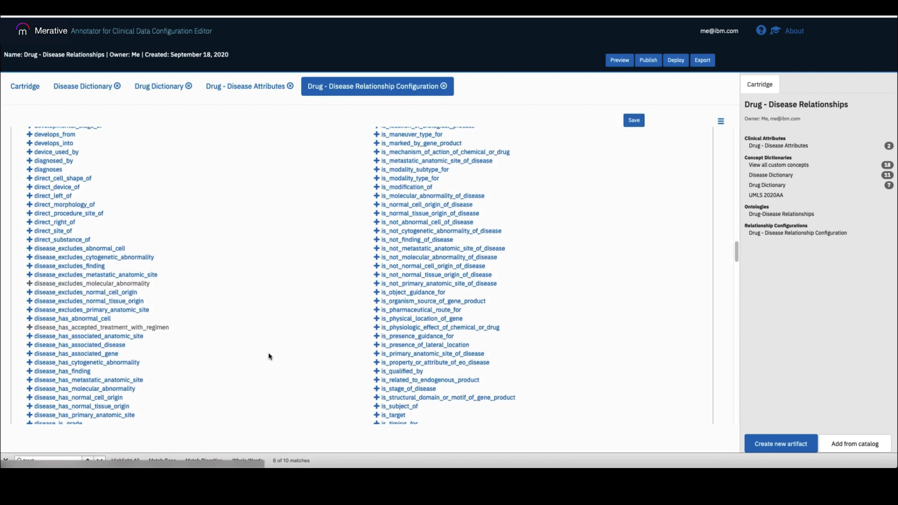
scroll(270, 356, "up", 15)
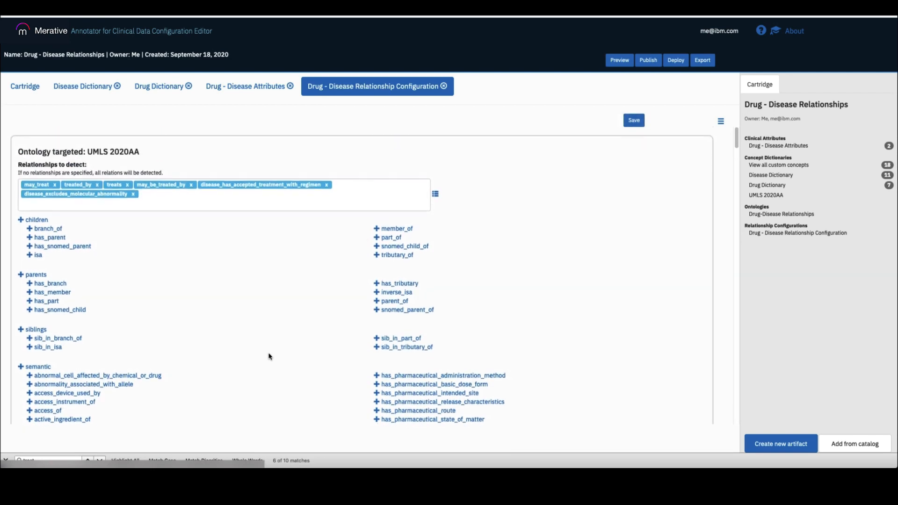
left_click(134, 194)
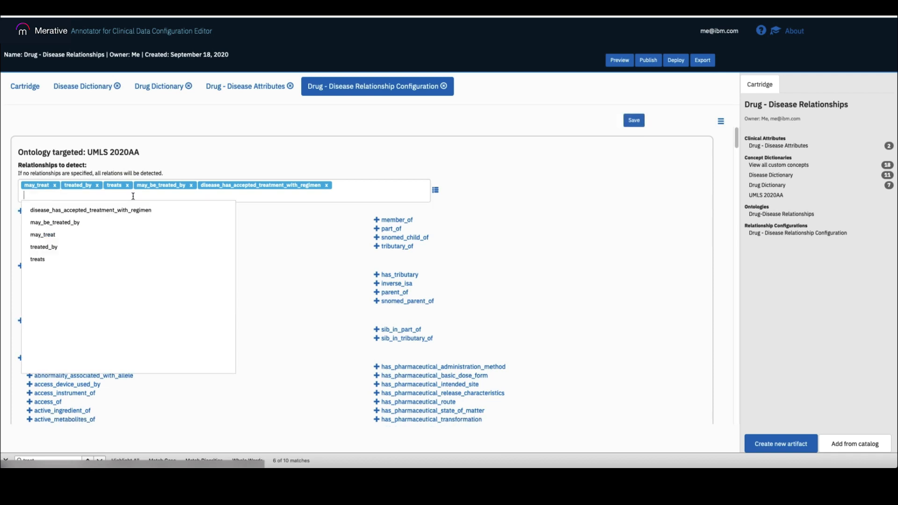
left_click(272, 224)
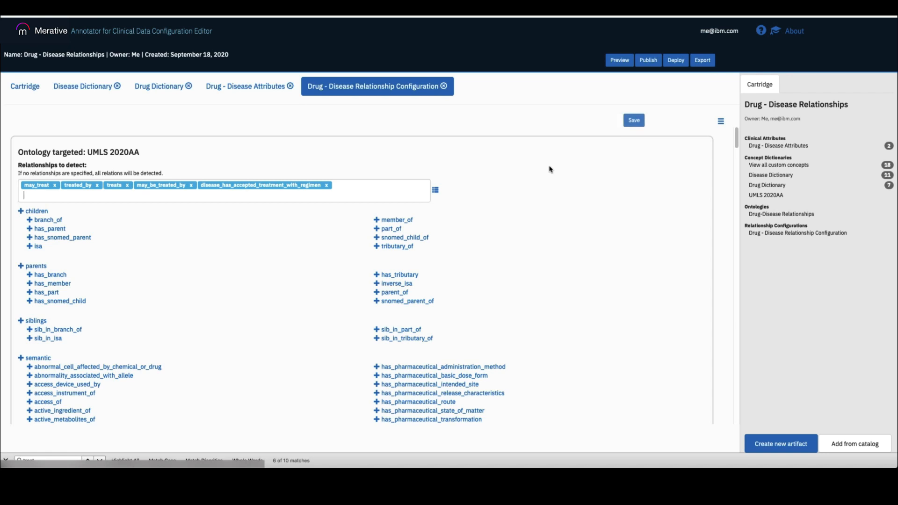
Save the relationship configuration and run a preview of the Heparin sample sentence with the selected annotators, including Relation Detection
left_click(632, 124)
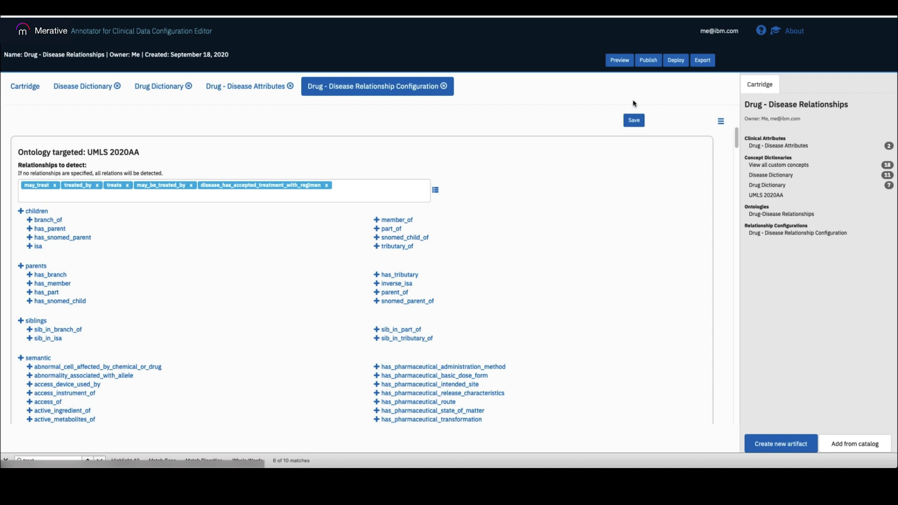
left_click(614, 60)
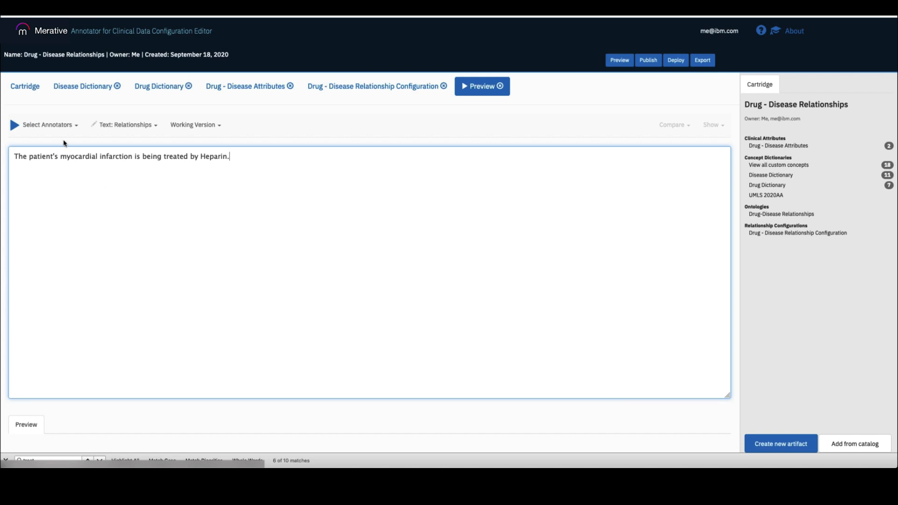
left_click(31, 127)
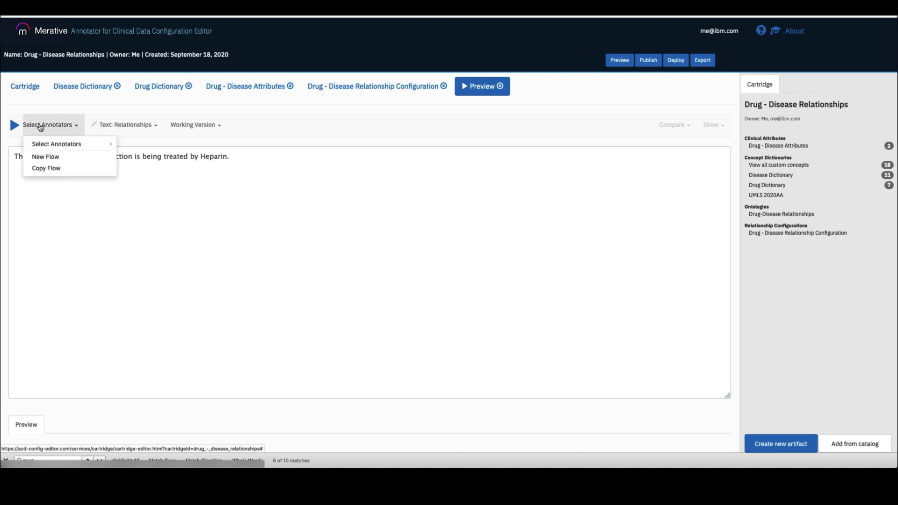
mouse_move(63, 142)
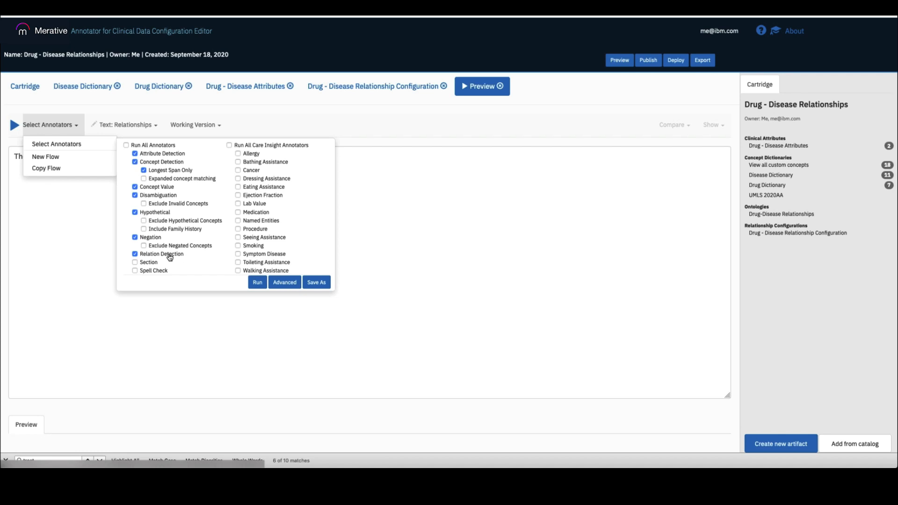
left_click(256, 281)
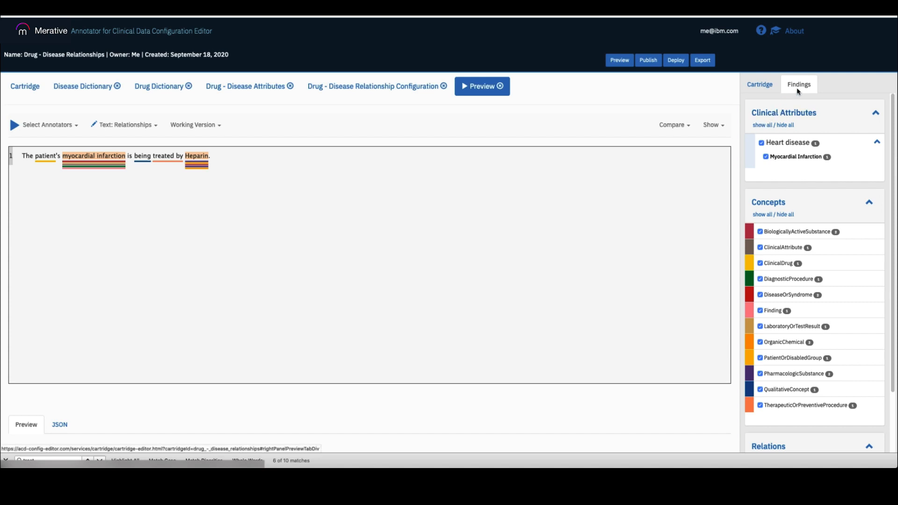
In the preview findings, collapse Clinical Attributes and Concepts and hide the may_be_treated_by relation, keeping may_treat shown
left_click(801, 115)
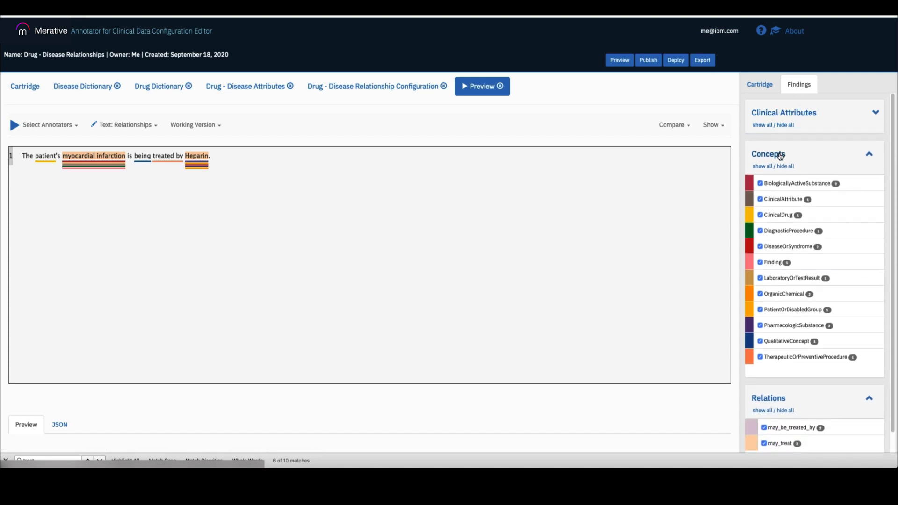
left_click(780, 156)
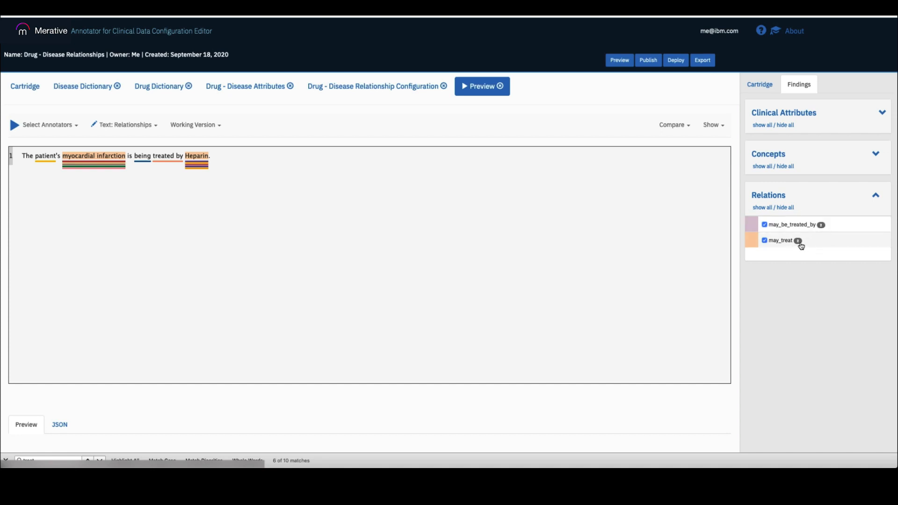
left_click(766, 225)
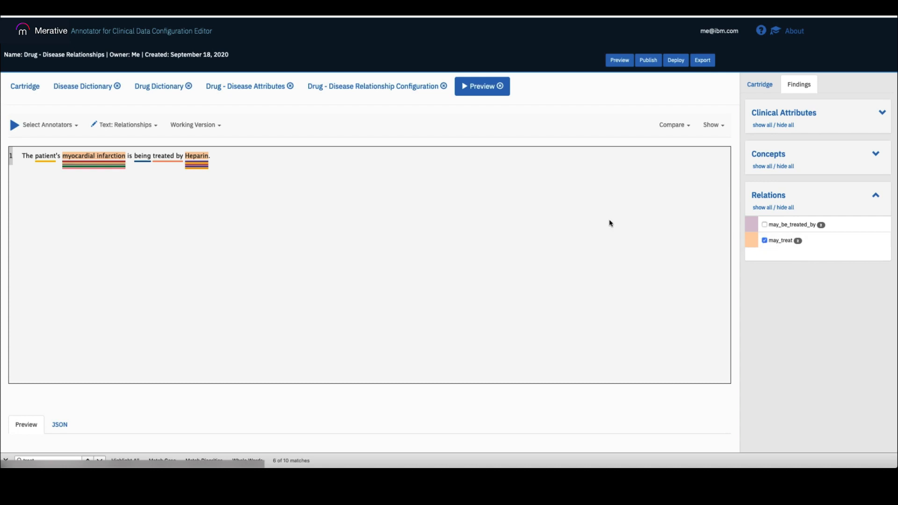
Examine the annotation details of "myocardial infarction", comparing the related heparin concepts in its two may_treat relations
left_click(103, 155)
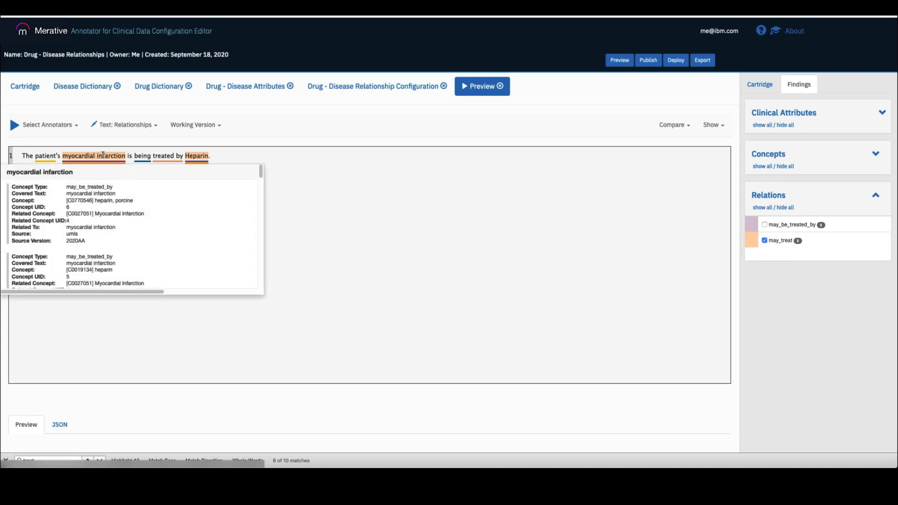
scroll(129, 237, "down", 5)
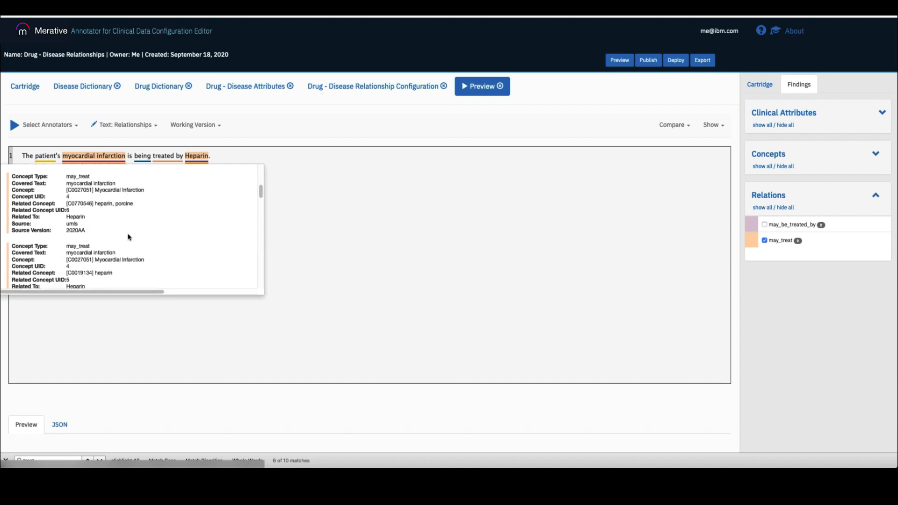
scroll(130, 237, "down", 1)
scroll(136, 228, "up", 1)
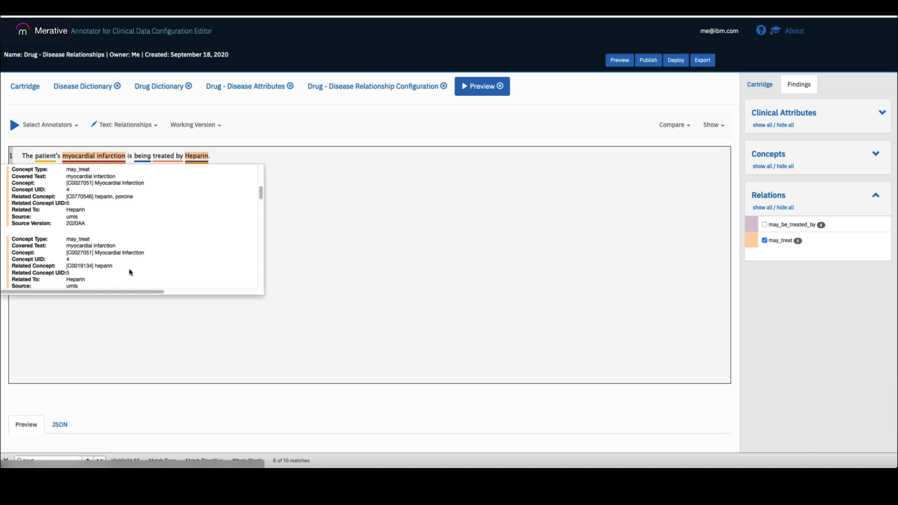
scroll(127, 271, "down", 3)
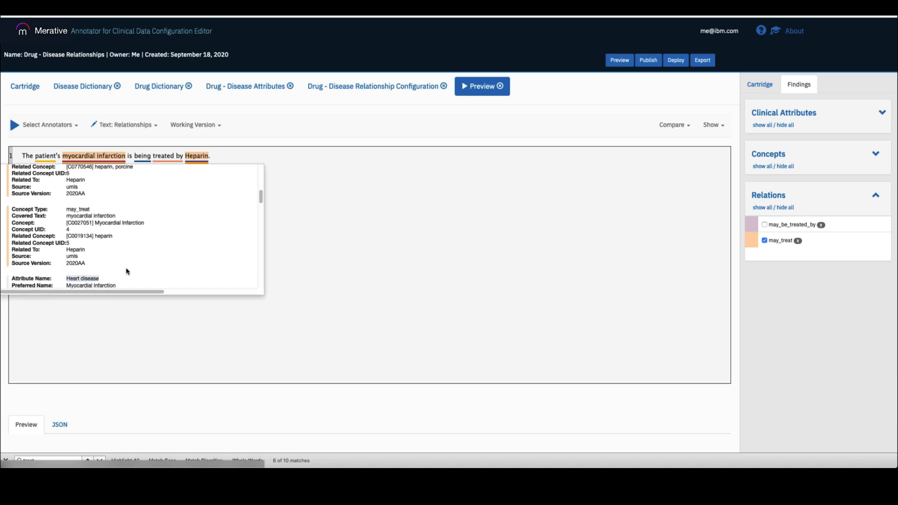
scroll(116, 253, "up", 1)
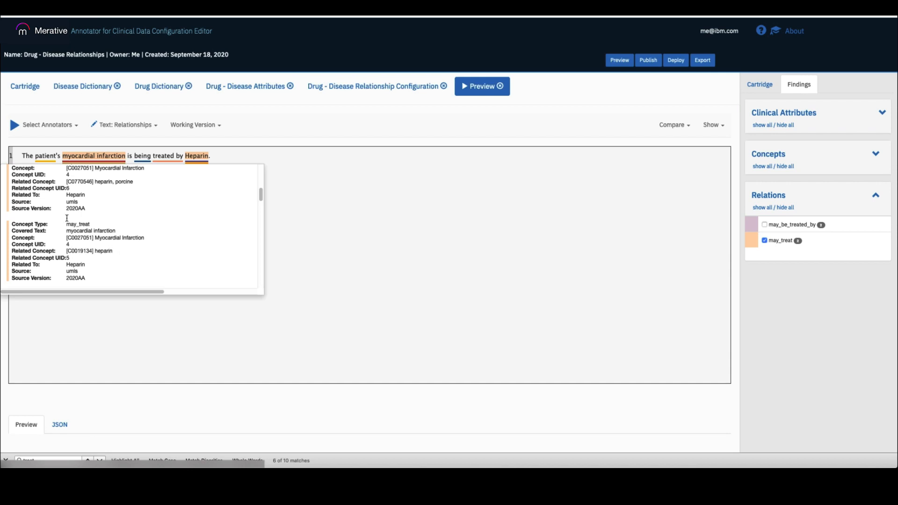
double_click(71, 181)
left_click(132, 182)
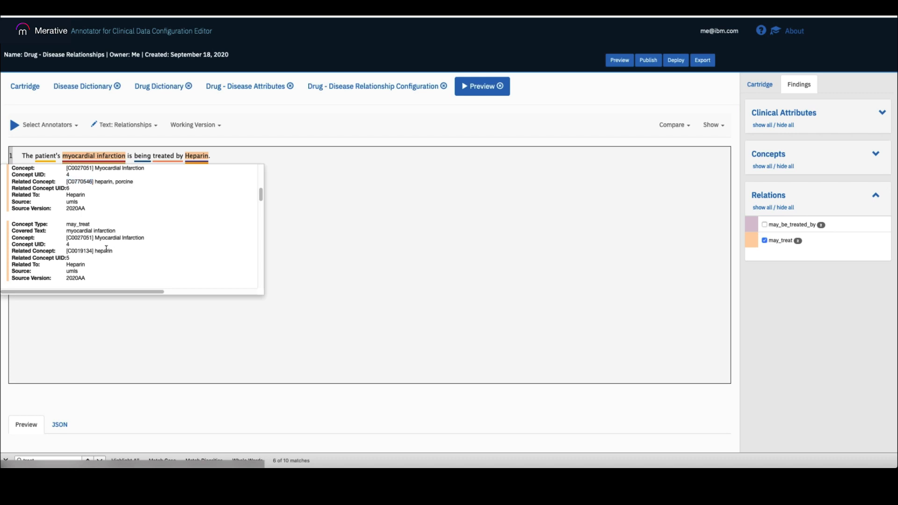
double_click(79, 251)
left_click_drag(114, 252, 94, 252)
left_click(96, 252)
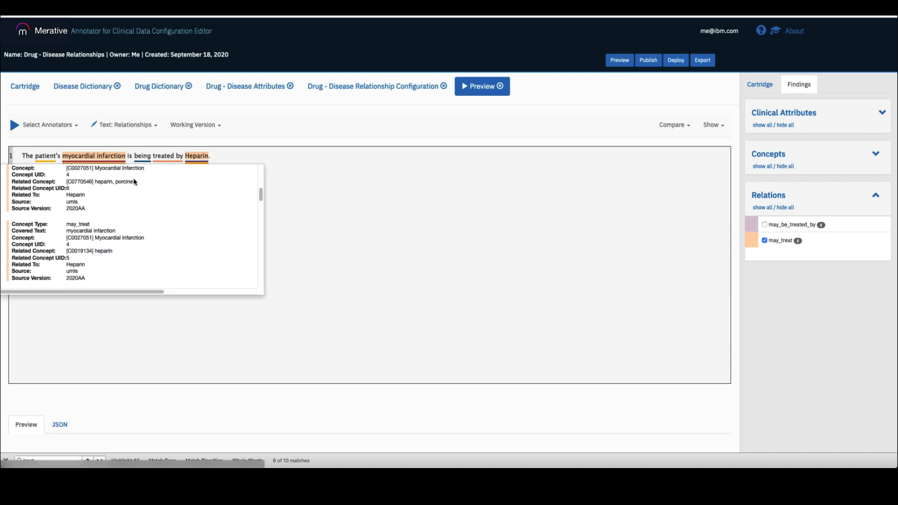